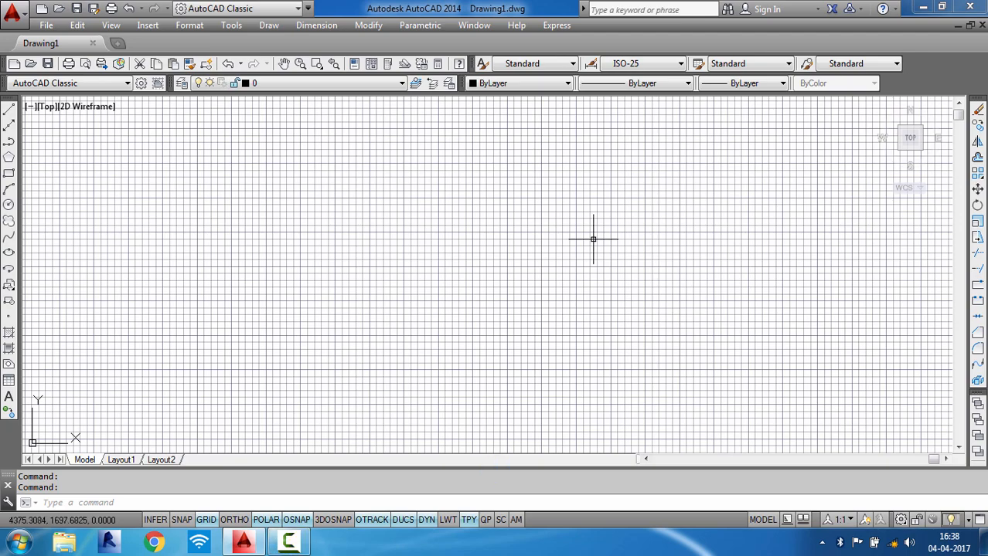
- Close the Windows colour scheme prompt, keeping the current scheme
{"action": "scroll", "coordinate": [391, 239], "scroll_direction": "up", "scroll_amount": 5}
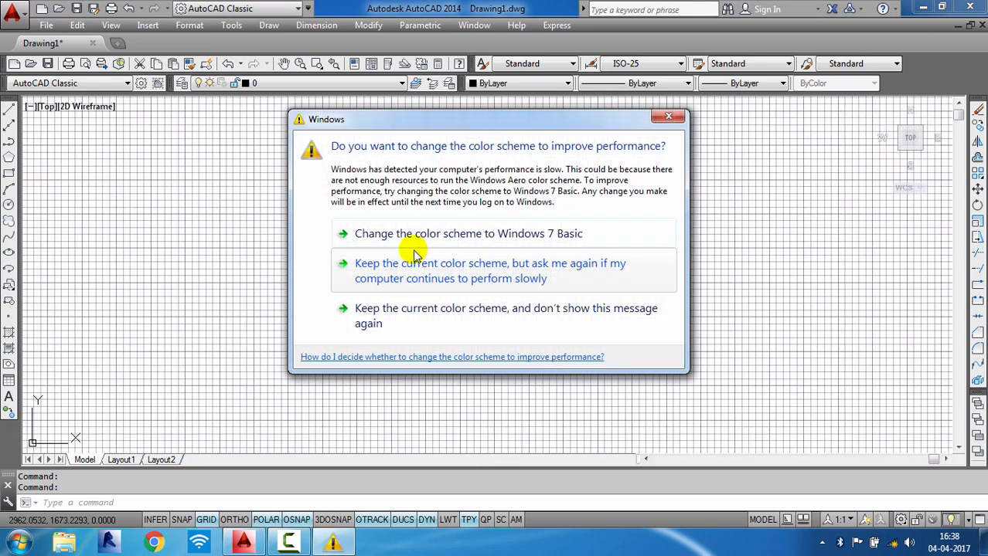
{"action": "left_click", "coordinate": [668, 115]}
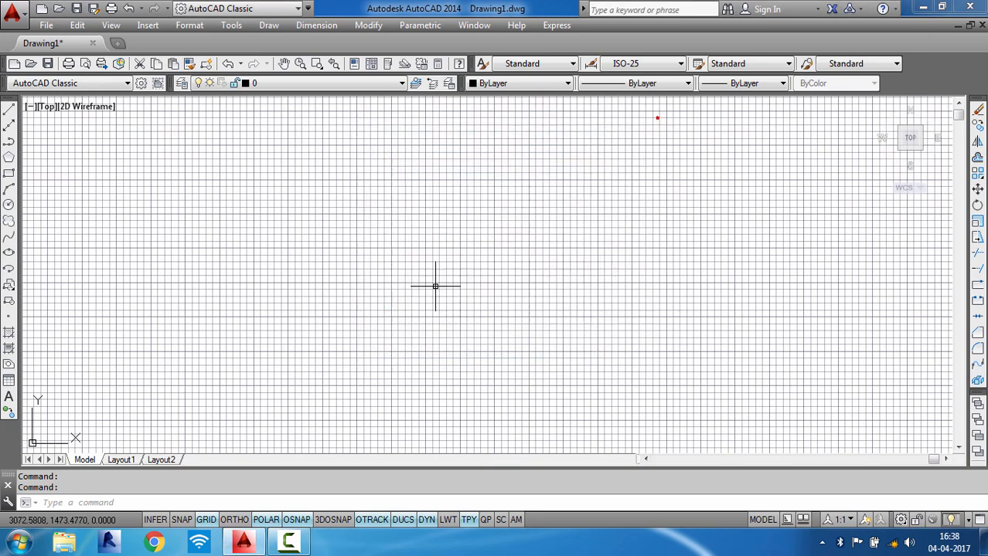
{"action": "scroll", "coordinate": [430, 293], "scroll_direction": "down", "scroll_amount": 5}
{"action": "scroll", "coordinate": [434, 295], "scroll_direction": "up", "scroll_amount": 2}
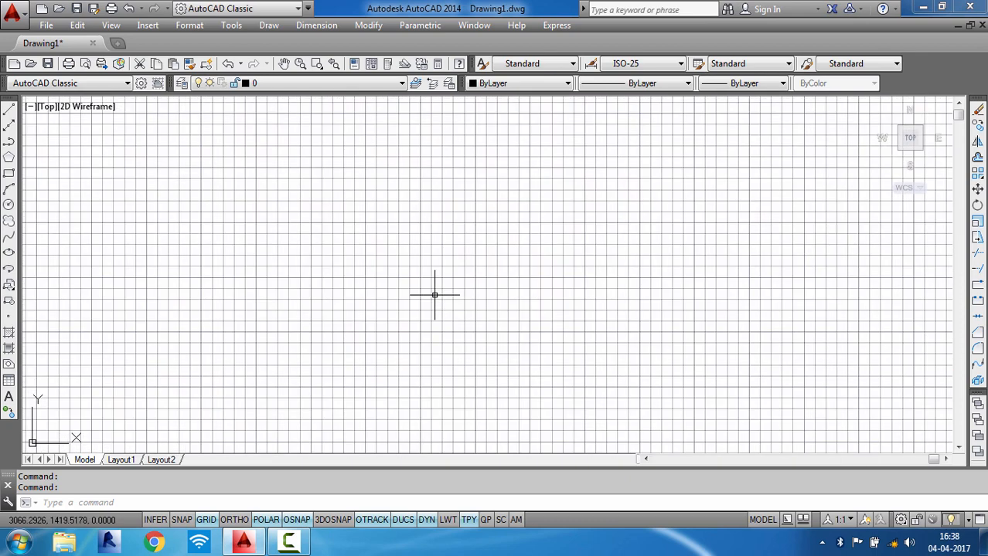
{"action": "scroll", "coordinate": [433, 291], "scroll_direction": "up", "scroll_amount": 2}
{"action": "scroll", "coordinate": [427, 291], "scroll_direction": "up", "scroll_amount": 7}
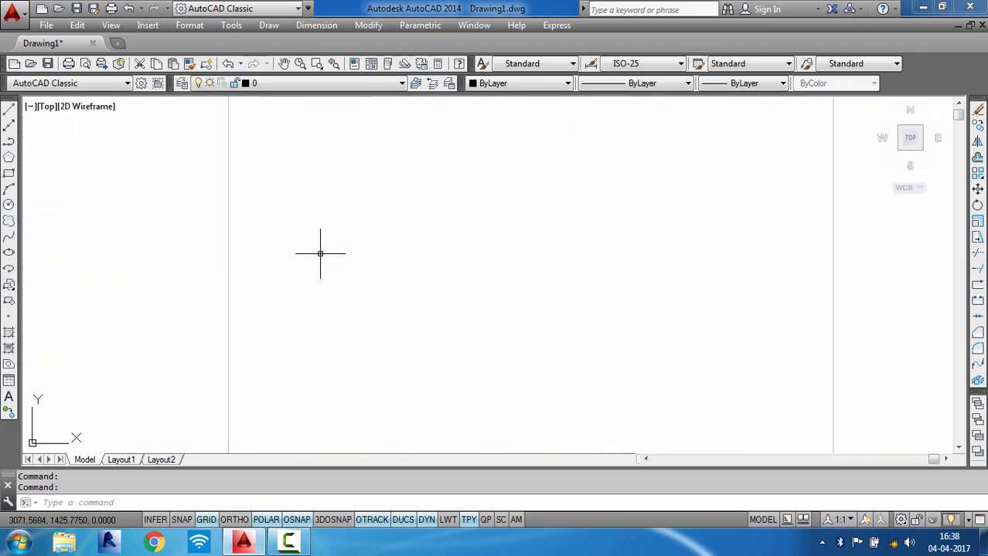
{"action": "scroll", "coordinate": [280, 232], "scroll_direction": "down", "scroll_amount": 3}
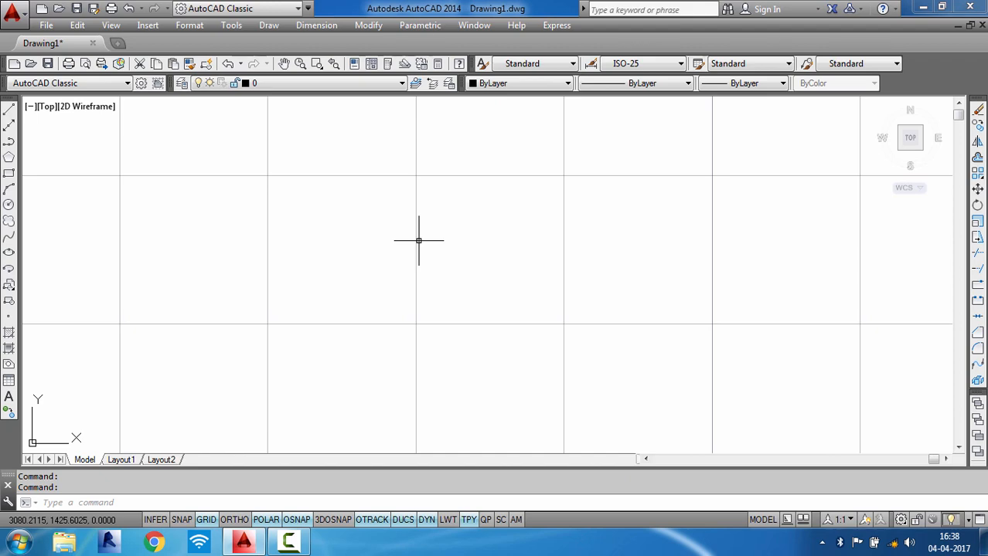
{"action": "scroll", "coordinate": [425, 248], "scroll_direction": "down", "scroll_amount": 6}
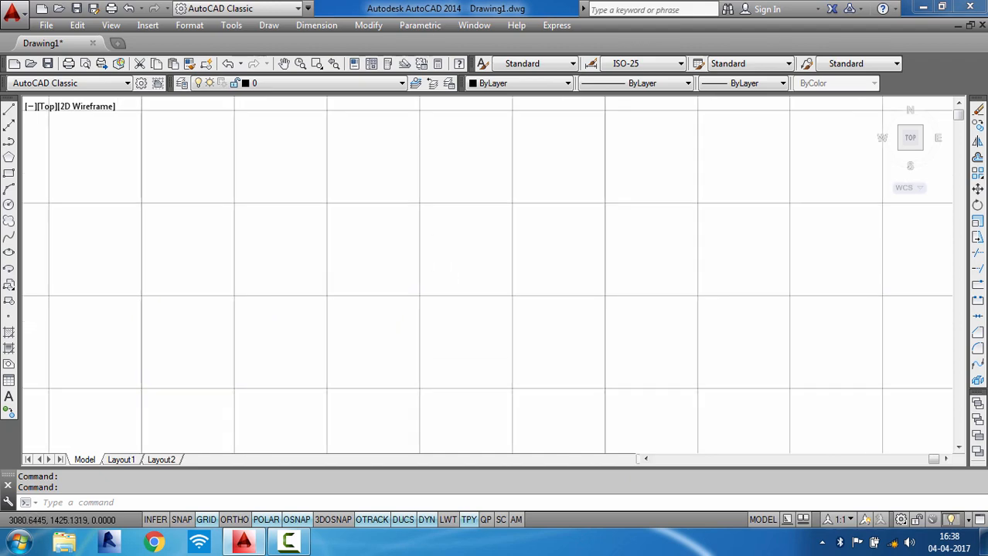
{"action": "scroll", "coordinate": [425, 248], "scroll_direction": "down", "scroll_amount": 2}
{"action": "scroll", "coordinate": [425, 248], "scroll_direction": "up", "scroll_amount": 3}
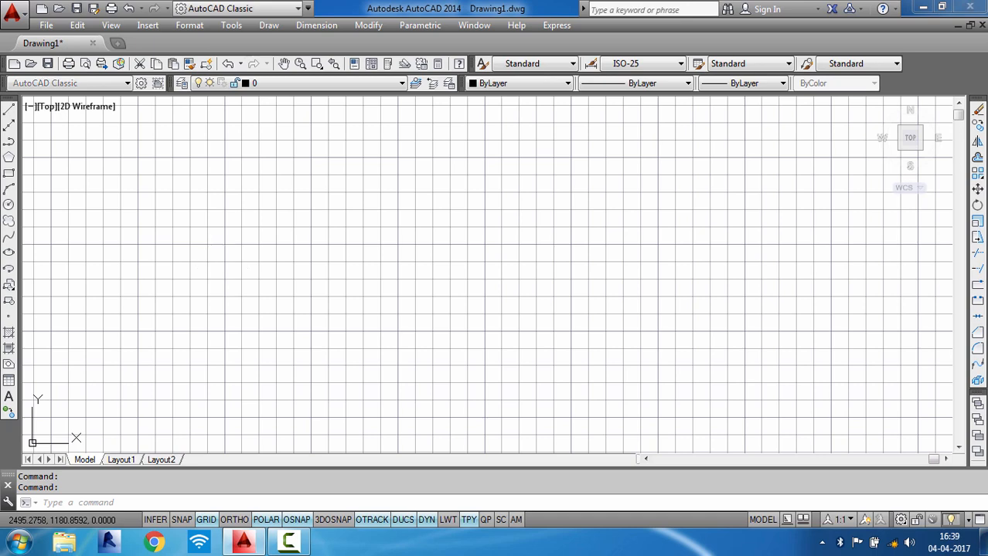
- Open the drawing aaa from the auto cad desig folder
{"action": "key", "text": "ctrl+o"}
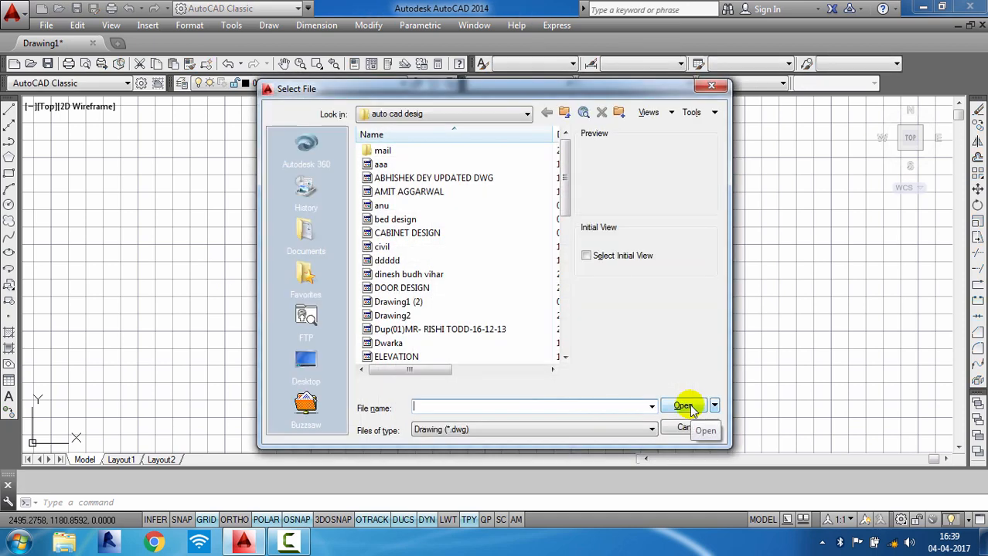
{"action": "left_click", "coordinate": [375, 179]}
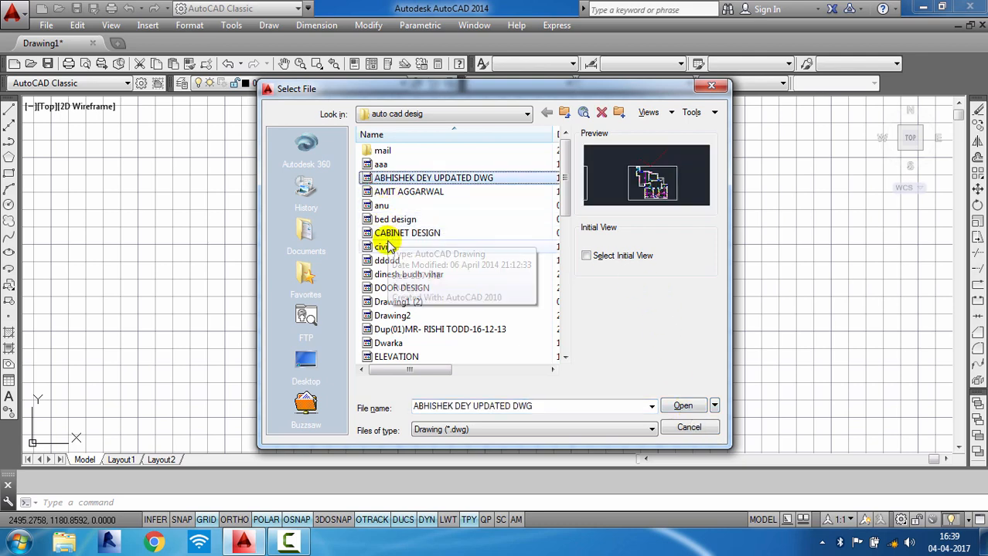
{"action": "scroll", "coordinate": [389, 232], "scroll_direction": "down", "scroll_amount": 1}
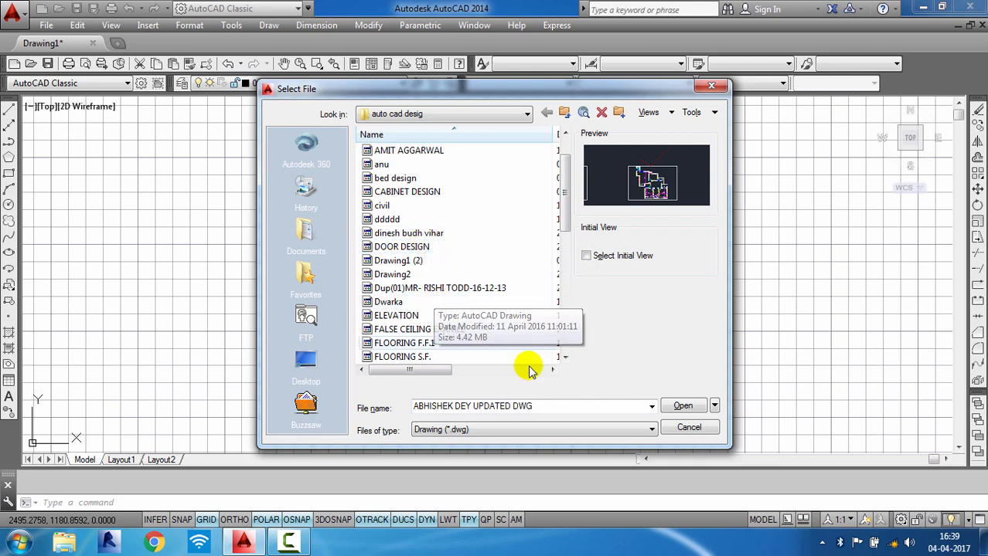
{"action": "left_click", "coordinate": [685, 427]}
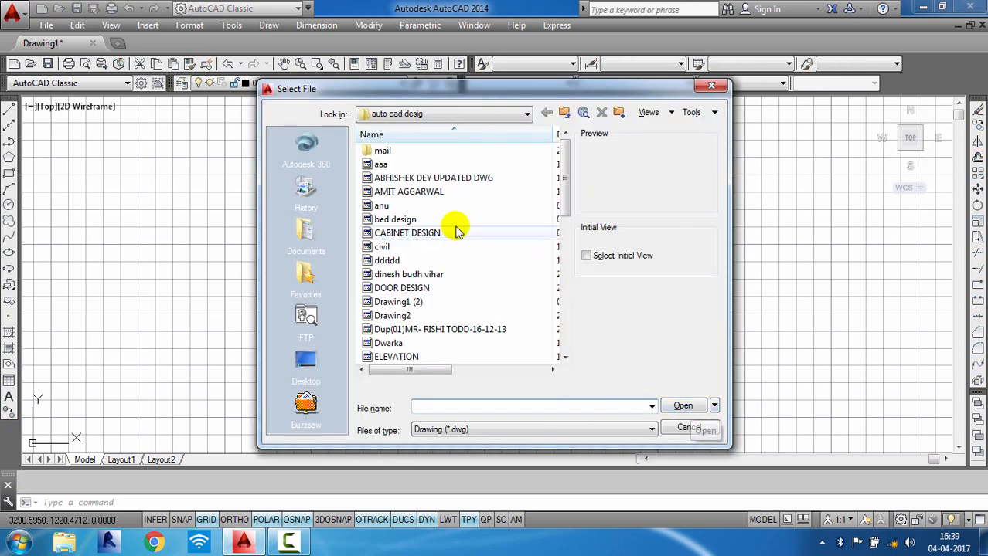
{"action": "left_click", "coordinate": [379, 163]}
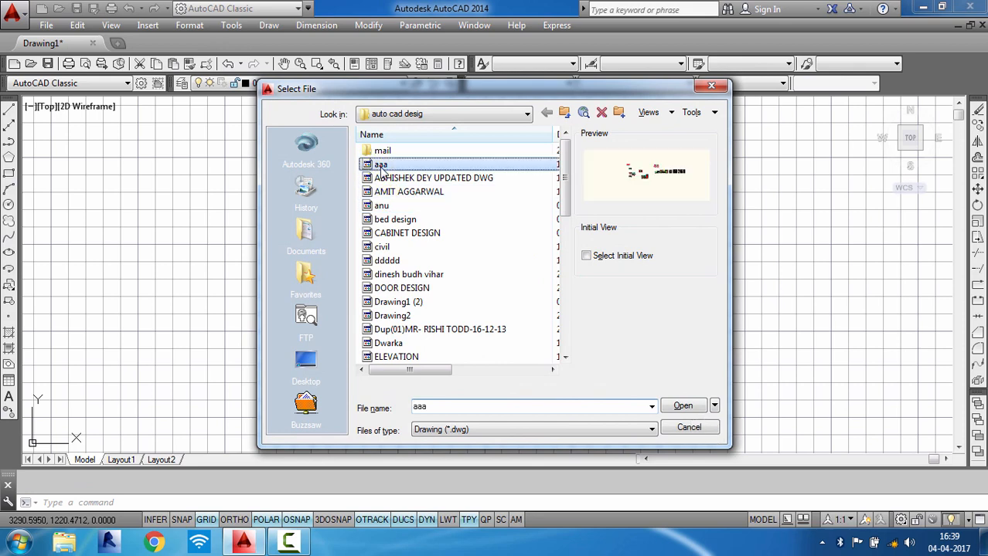
{"action": "left_click", "coordinate": [683, 406]}
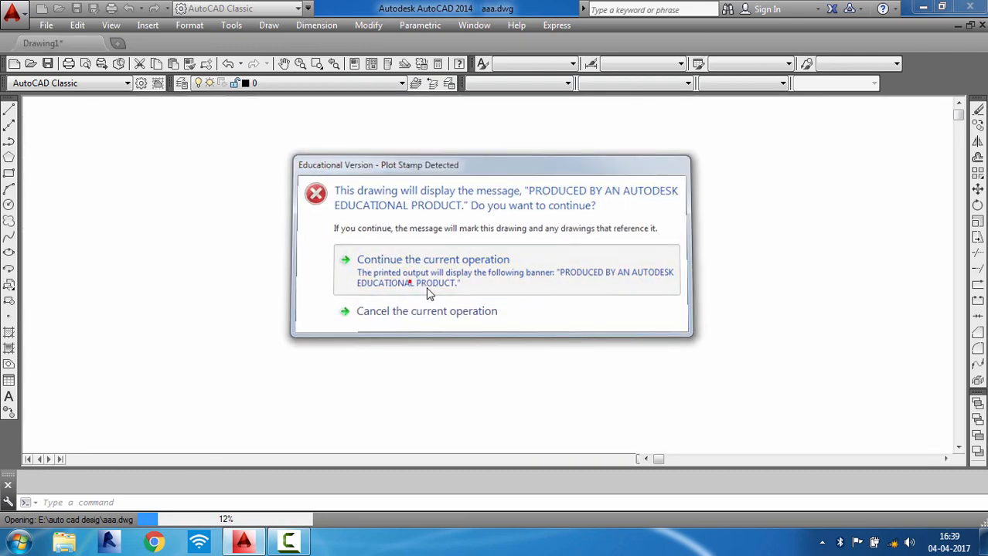
{"action": "left_click", "coordinate": [430, 287]}
{"action": "left_click", "coordinate": [516, 314]}
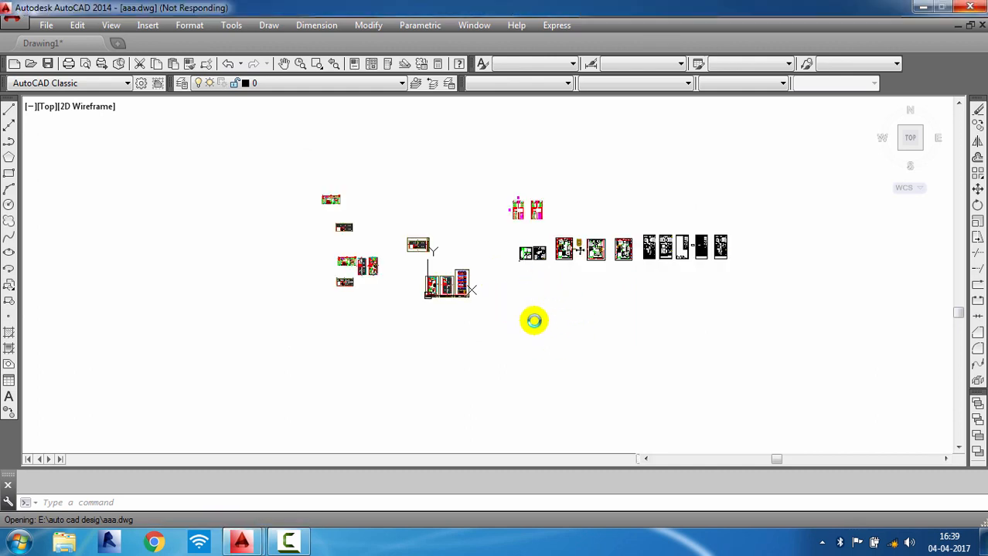
- Zoom in to examine the floor plans and elevation in the aaa drawing
{"action": "scroll", "coordinate": [510, 271], "scroll_direction": "up", "scroll_amount": 2}
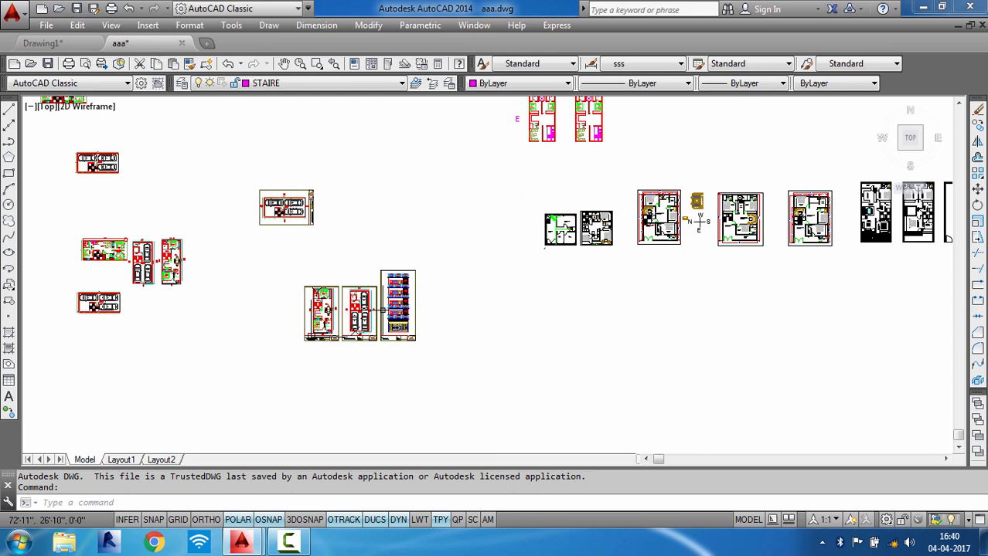
{"action": "scroll", "coordinate": [201, 256], "scroll_direction": "up", "scroll_amount": 2}
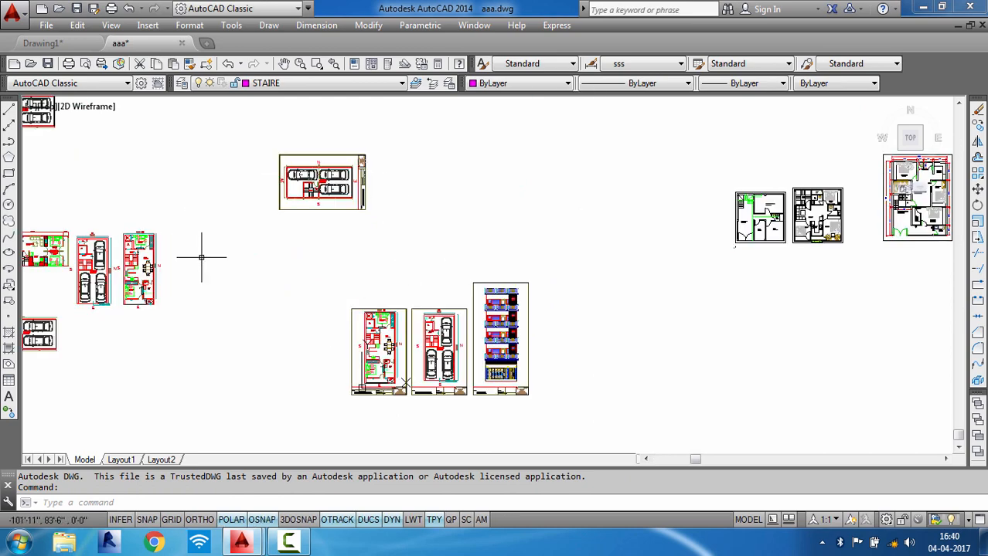
{"action": "scroll", "coordinate": [366, 421], "scroll_direction": "up", "scroll_amount": 4}
{"action": "scroll", "coordinate": [390, 340], "scroll_direction": "up", "scroll_amount": 2}
{"action": "scroll", "coordinate": [408, 392], "scroll_direction": "up", "scroll_amount": 2}
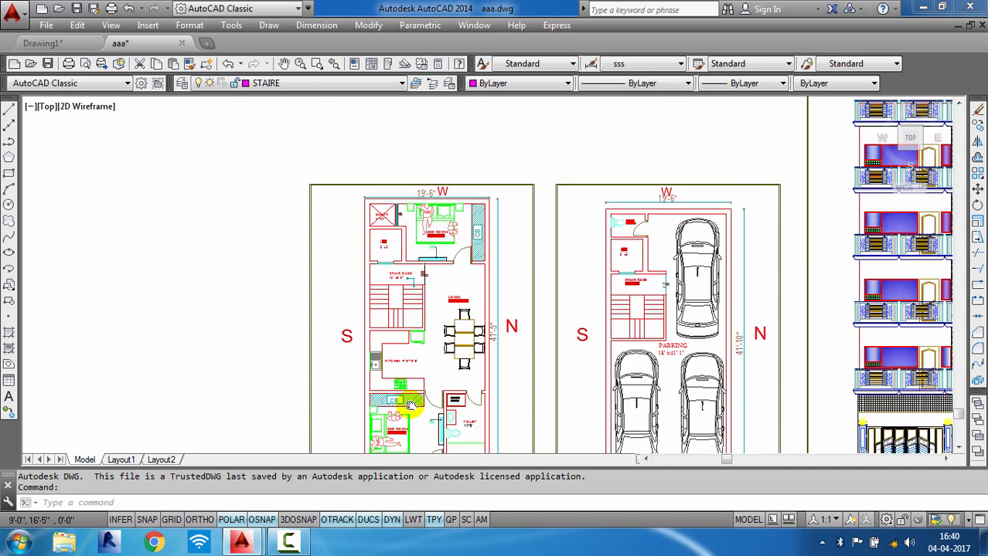
{"action": "scroll", "coordinate": [433, 228], "scroll_direction": "up", "scroll_amount": 4}
{"action": "scroll", "coordinate": [431, 228], "scroll_direction": "down", "scroll_amount": 6}
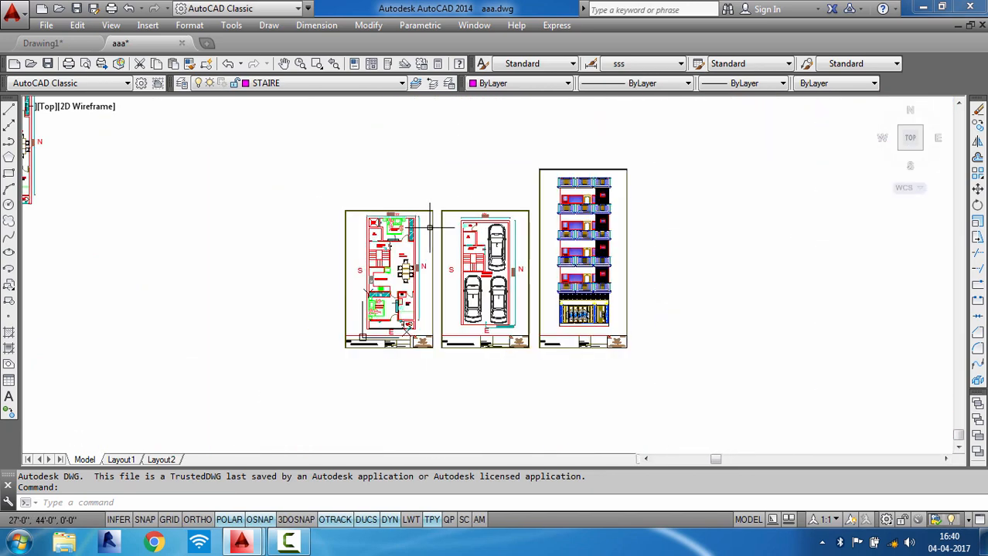
- Open the drawing anu from the same folder as an additional tab
{"action": "key", "text": "ctrl+o"}
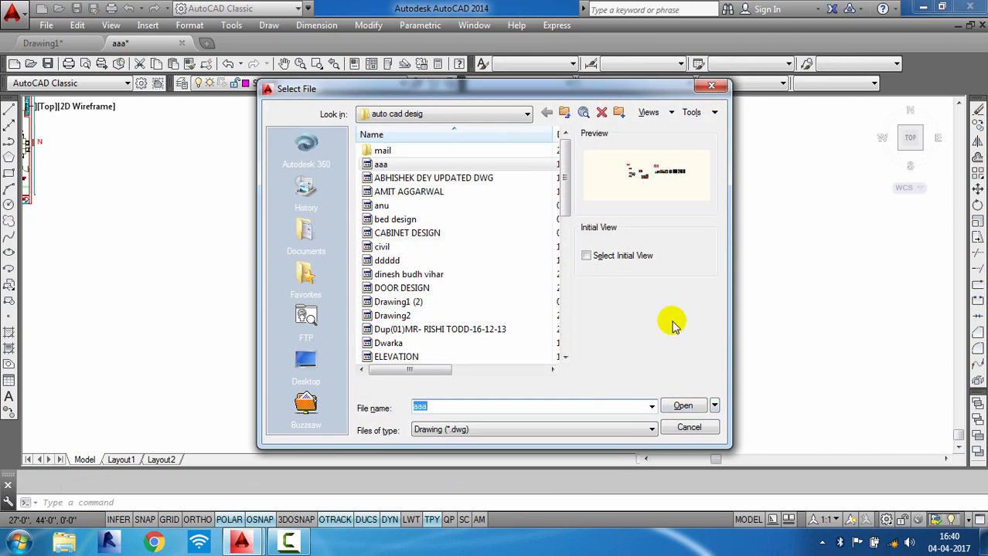
{"action": "left_click", "coordinate": [390, 206]}
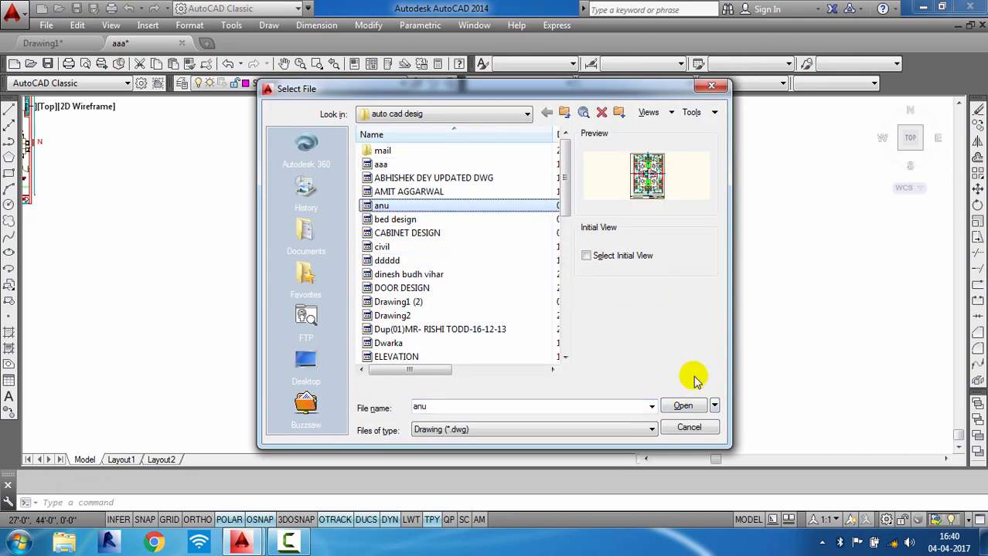
{"action": "left_click", "coordinate": [683, 407]}
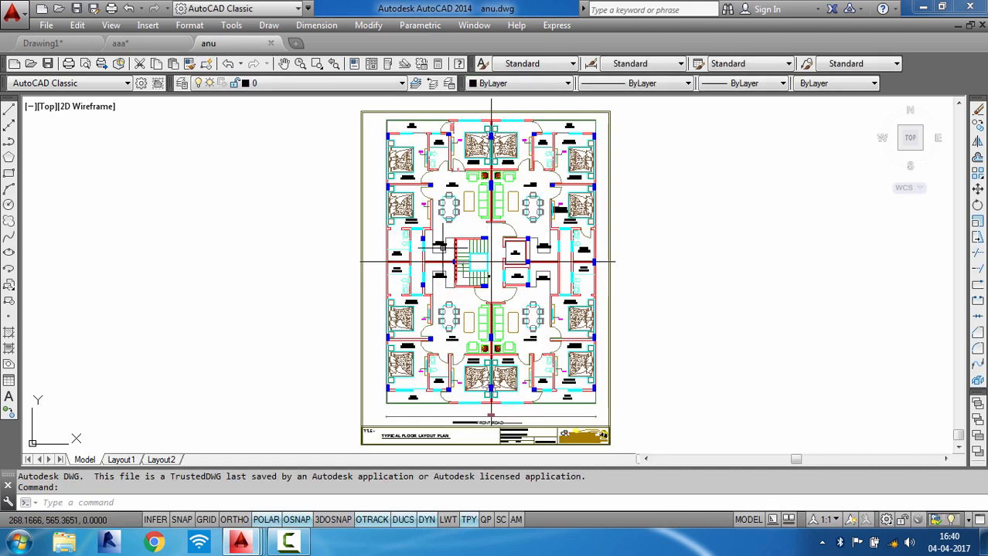
{"action": "scroll", "coordinate": [439, 246], "scroll_direction": "up", "scroll_amount": 3}
{"action": "scroll", "coordinate": [439, 247], "scroll_direction": "down", "scroll_amount": 3}
{"action": "scroll", "coordinate": [438, 252], "scroll_direction": "down", "scroll_amount": 2}
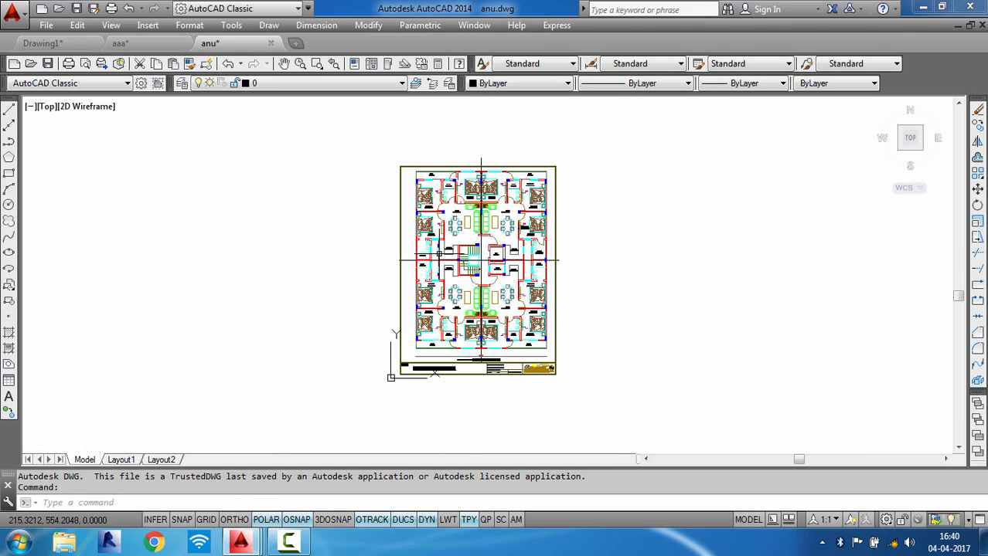
- Switch to the aaa drawing and copy the dining table set from the lobby
{"action": "key", "text": "ctrl+Tab"}
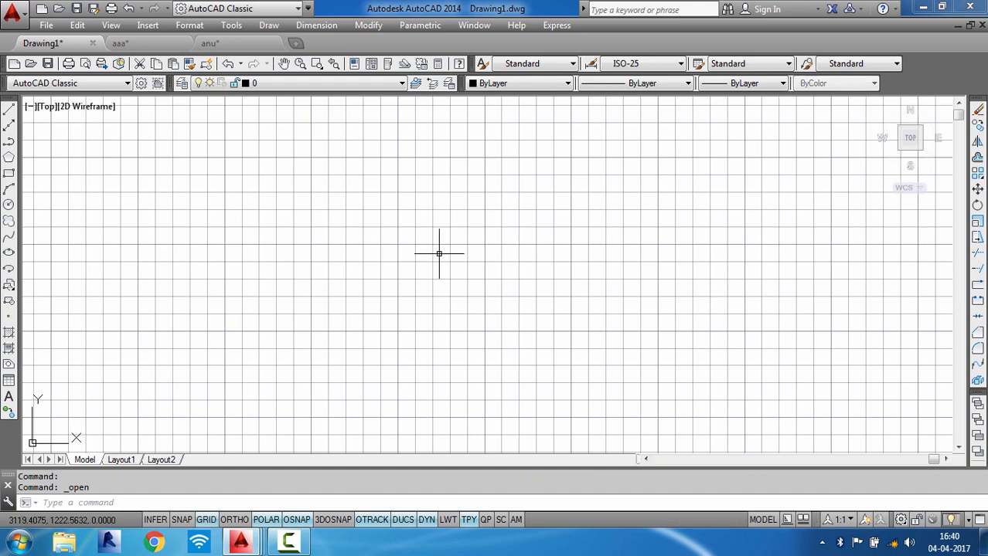
{"action": "key", "text": "ctrl+Tab"}
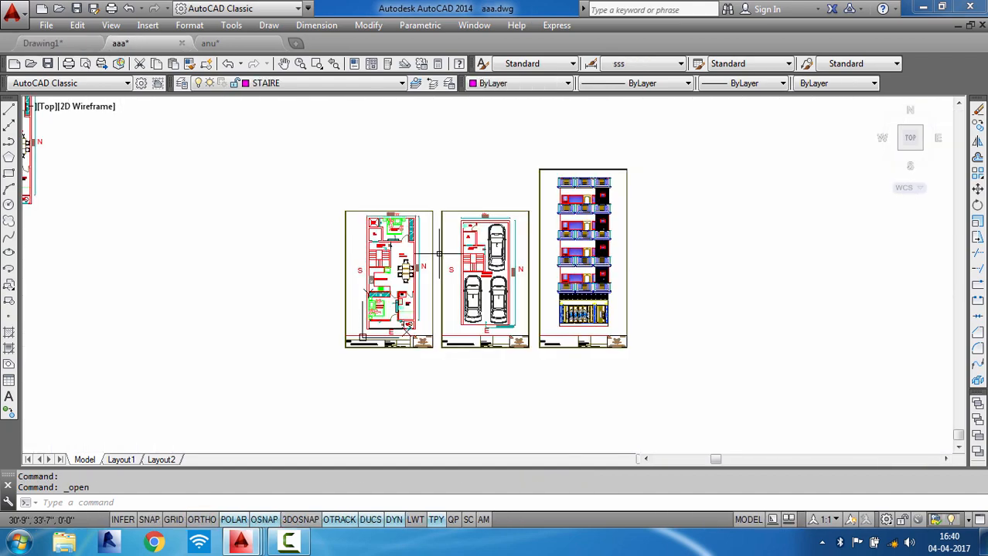
{"action": "scroll", "coordinate": [417, 255], "scroll_direction": "up", "scroll_amount": 10}
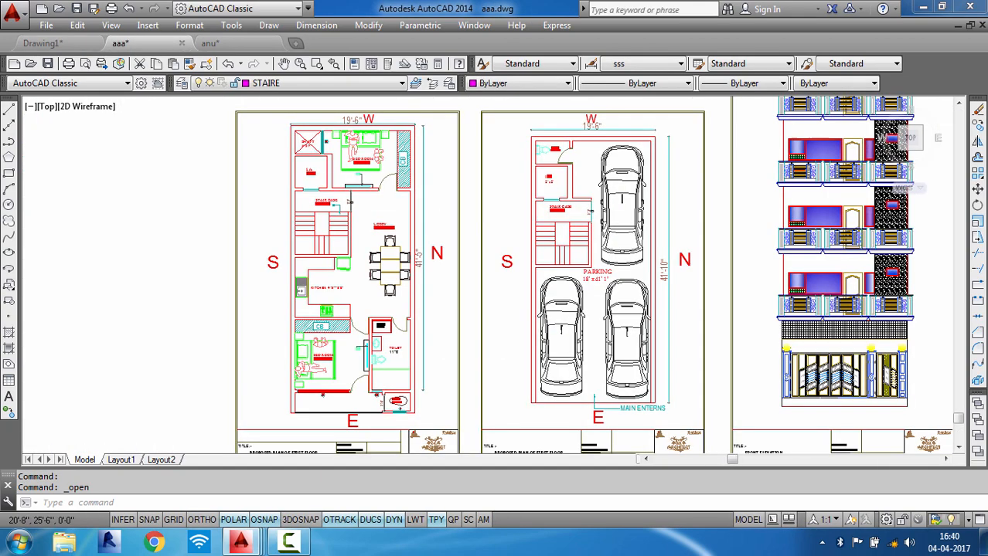
{"action": "left_click", "coordinate": [404, 176]}
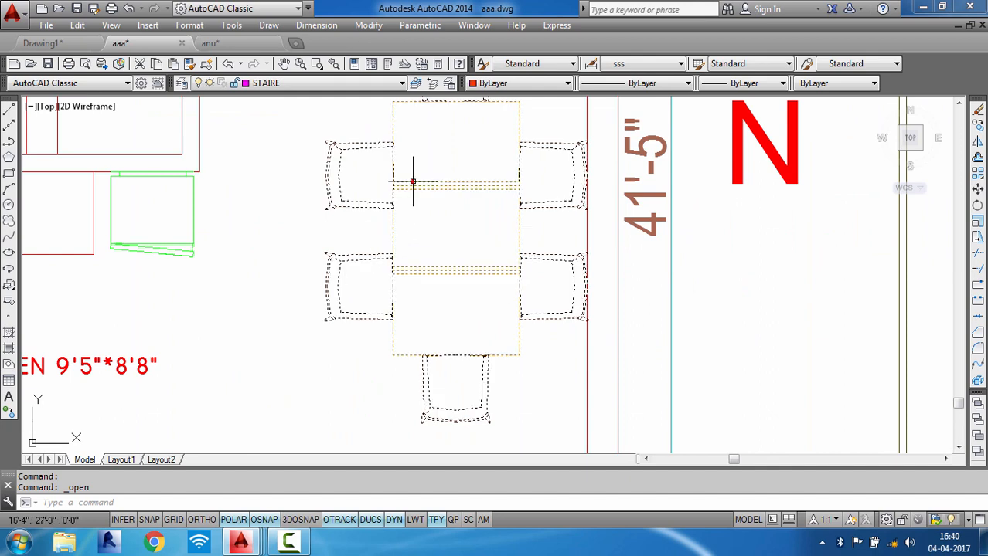
{"action": "scroll", "coordinate": [468, 334], "scroll_direction": "down", "scroll_amount": 4}
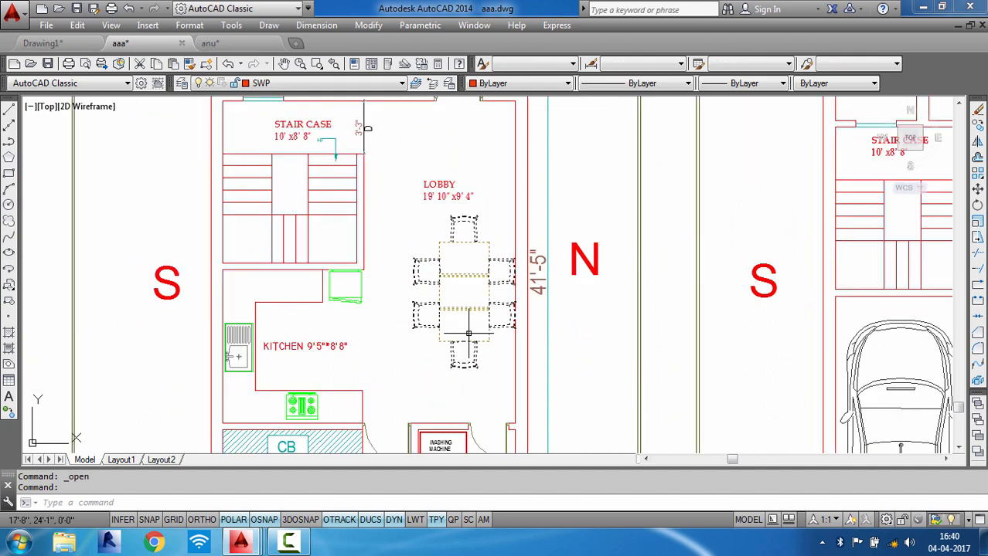
{"action": "key", "text": "ctrl+c"}
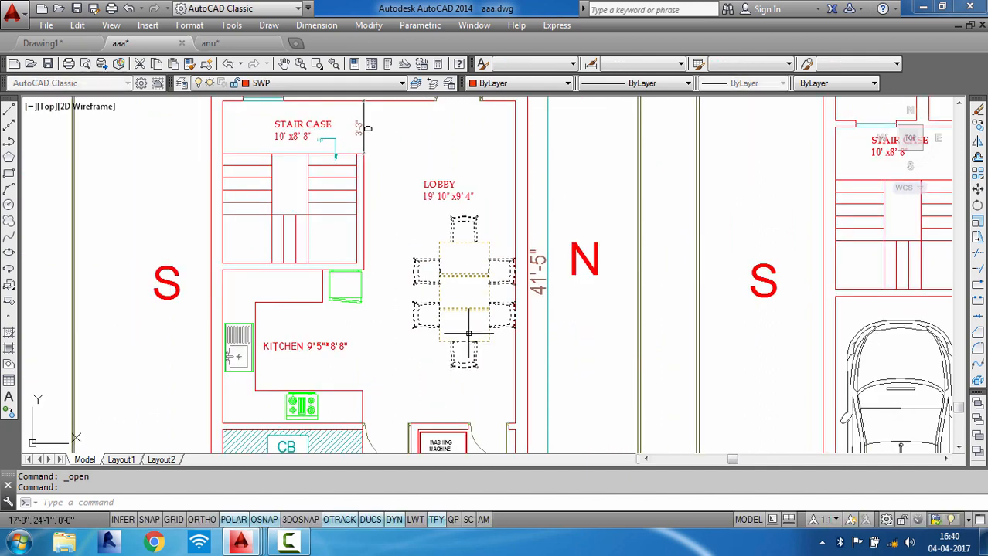
- Switch to Drawing1 and paste the dining table set, continuing past the educational stamp warnings
{"action": "key", "text": "ctrl+Tab"}
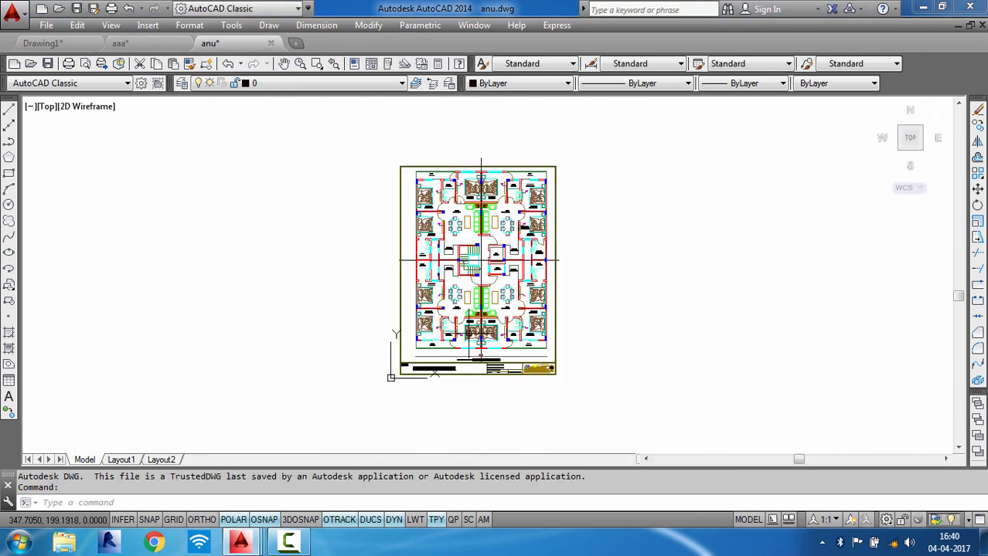
{"action": "key", "text": "ctrl+Tab"}
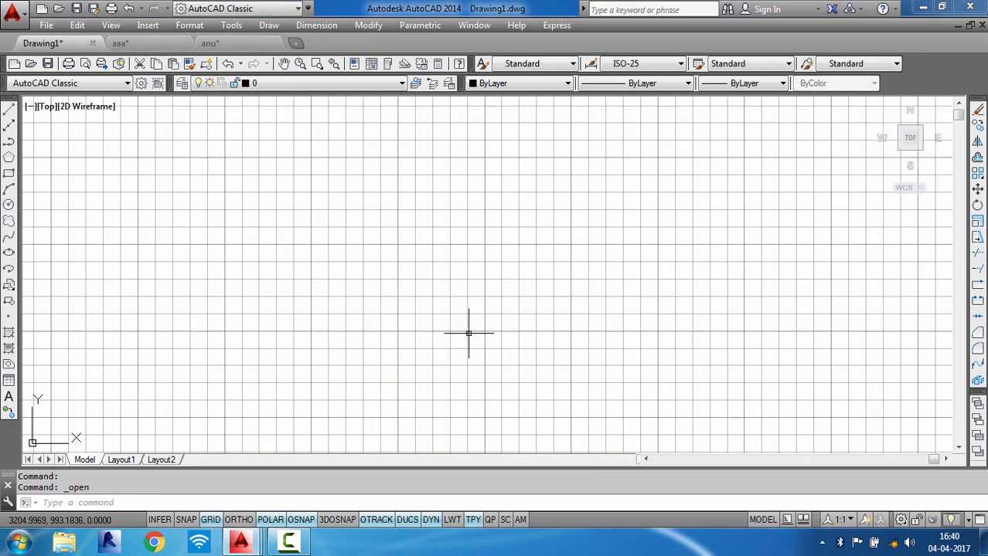
{"action": "key", "text": "ctrl+v"}
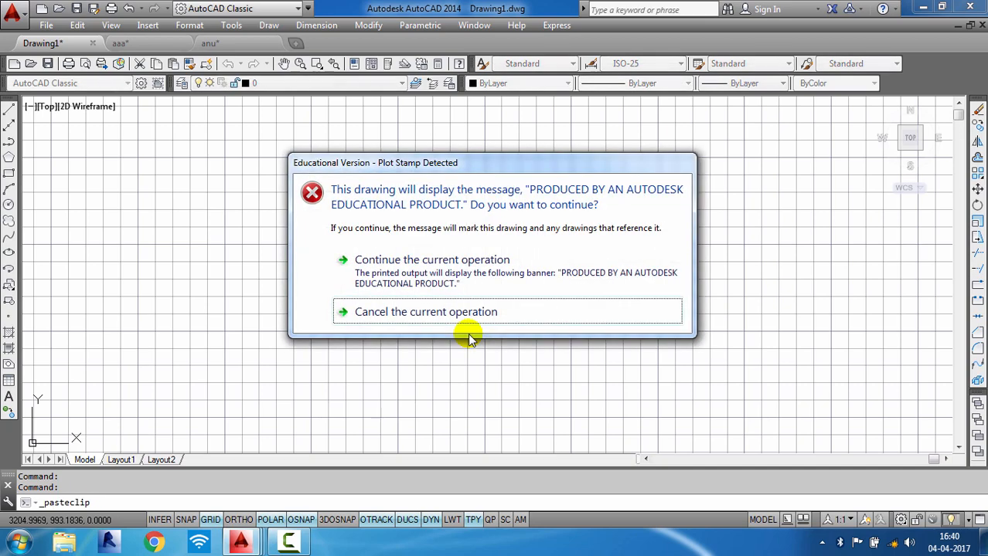
{"action": "left_click", "coordinate": [439, 263]}
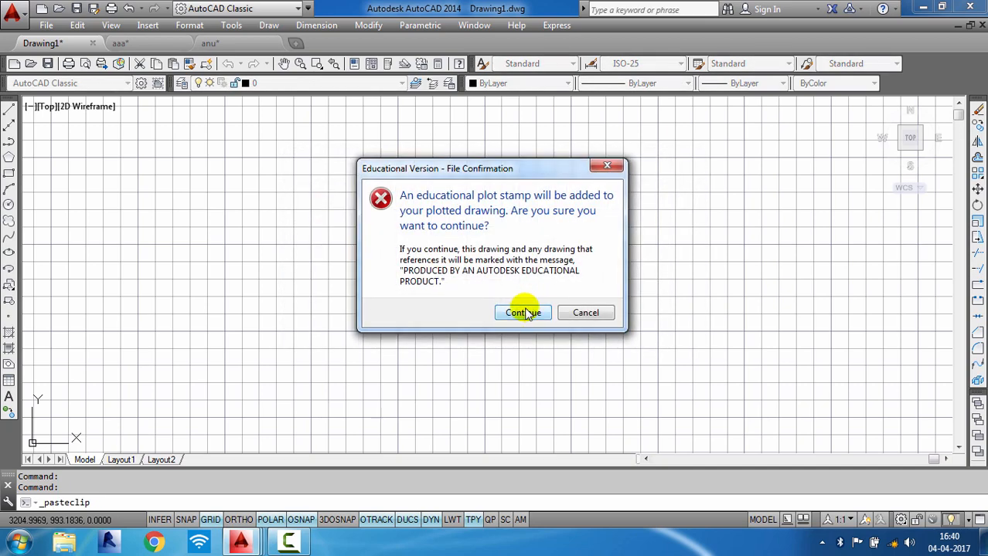
{"action": "left_click", "coordinate": [523, 312]}
{"action": "left_click", "coordinate": [489, 334]}
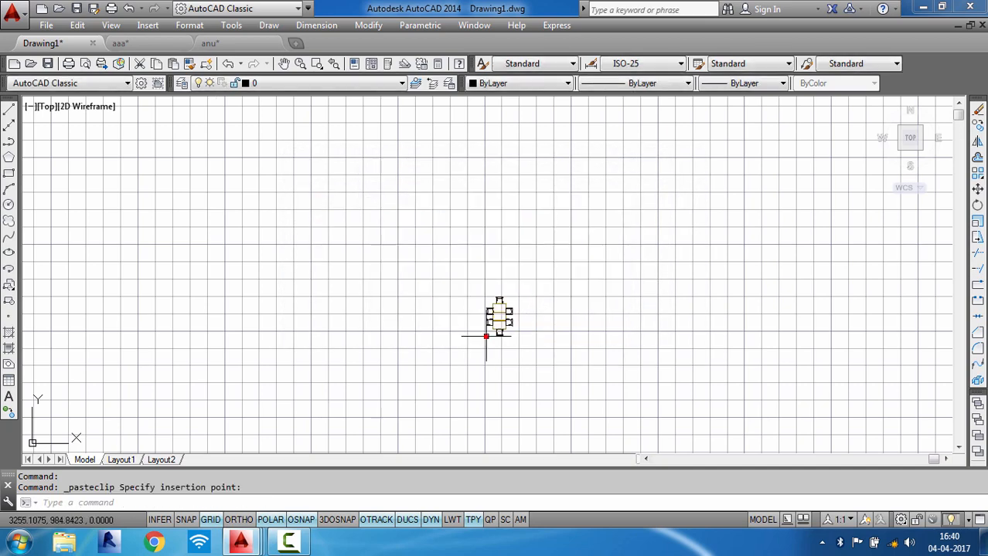
- Zoom in to examine the pasted dining table set
{"action": "scroll", "coordinate": [493, 330], "scroll_direction": "up", "scroll_amount": 4}
{"action": "scroll", "coordinate": [572, 215], "scroll_direction": "up", "scroll_amount": 2}
{"action": "scroll", "coordinate": [510, 203], "scroll_direction": "down", "scroll_amount": 2}
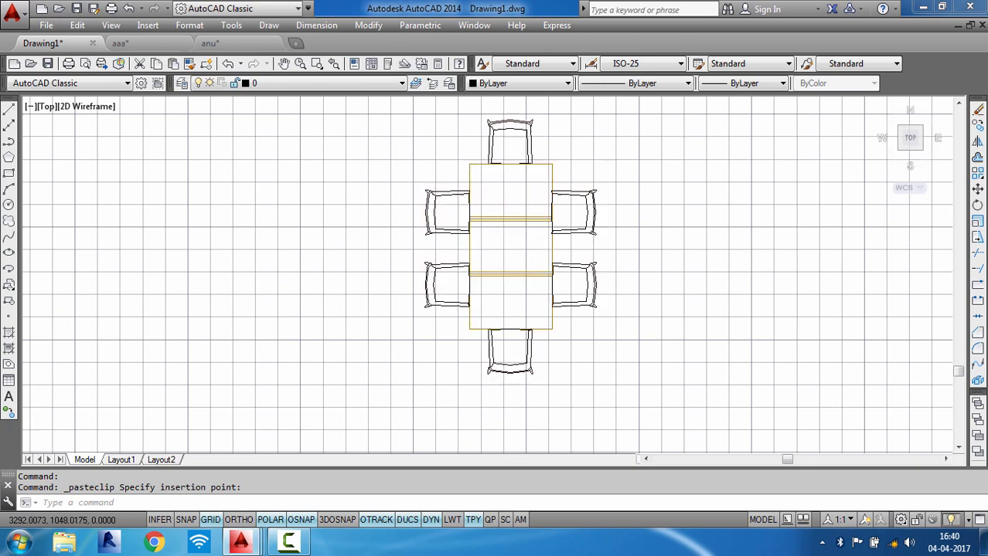
{"action": "scroll", "coordinate": [515, 242], "scroll_direction": "down", "scroll_amount": 4}
{"action": "scroll", "coordinate": [515, 242], "scroll_direction": "up", "scroll_amount": 4}
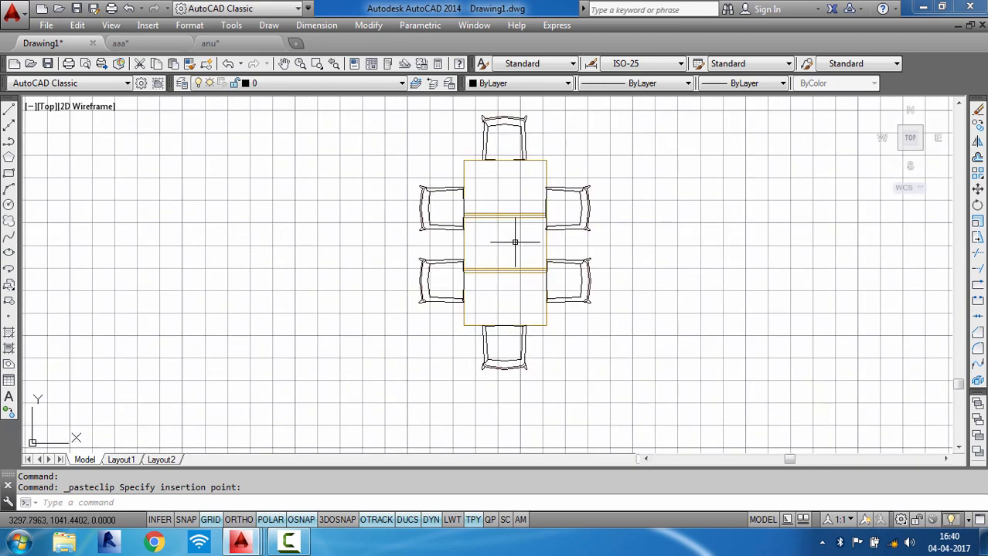
{"action": "scroll", "coordinate": [502, 267], "scroll_direction": "down", "scroll_amount": 2}
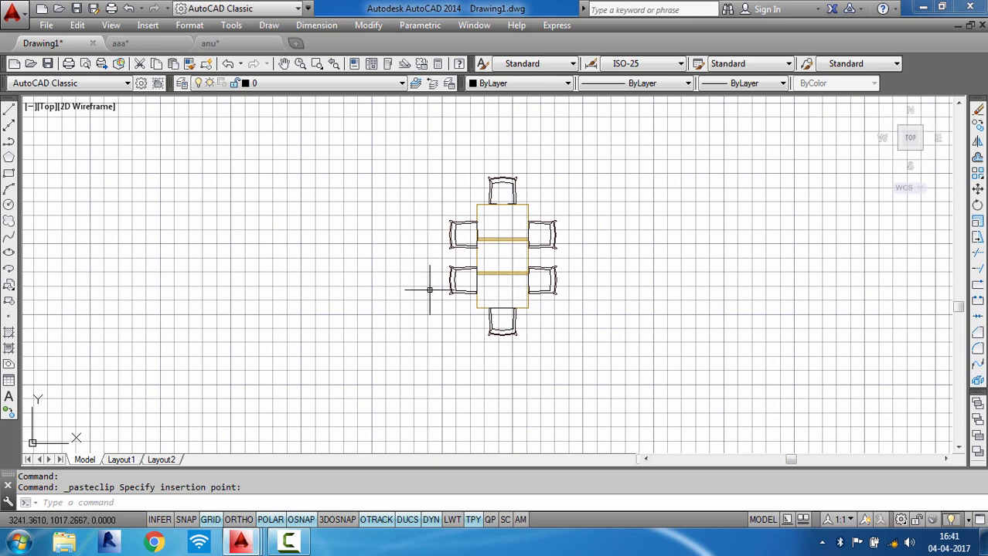
{"action": "key", "text": "ctrl+n"}
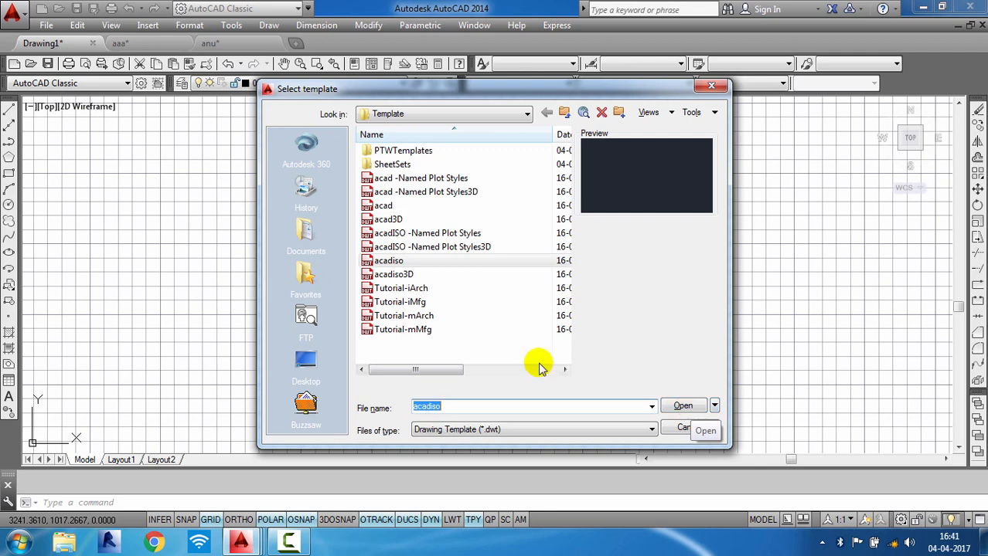
{"action": "left_click", "coordinate": [405, 265]}
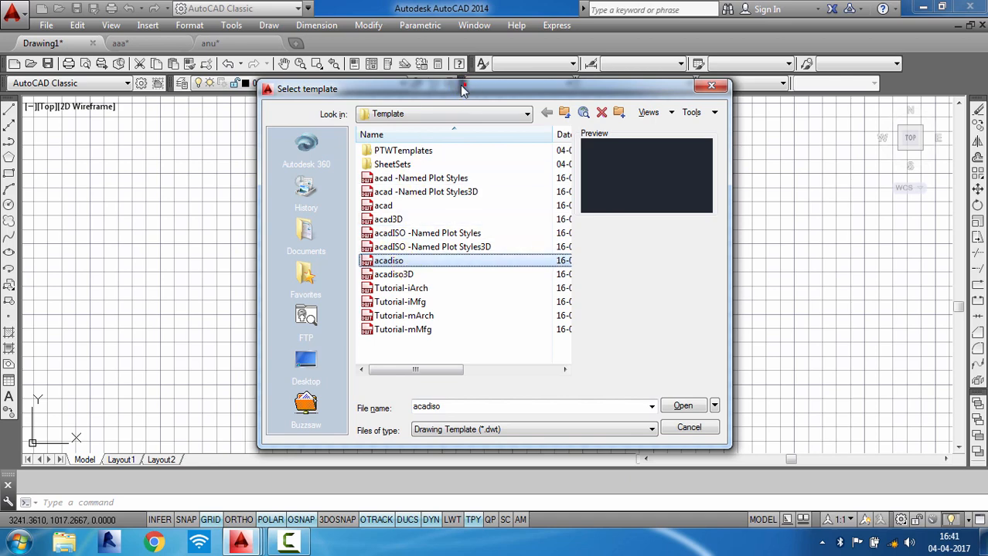
{"action": "left_click_drag", "start_coordinate": [463, 88], "coordinate": [414, 34]}
{"action": "left_click", "coordinate": [640, 374]}
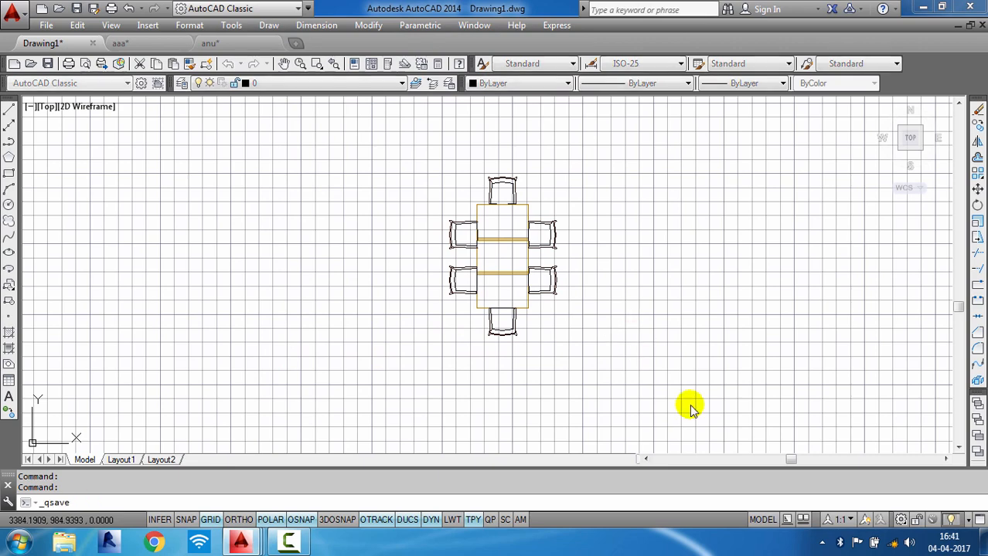
{"action": "key", "text": "ctrl+s"}
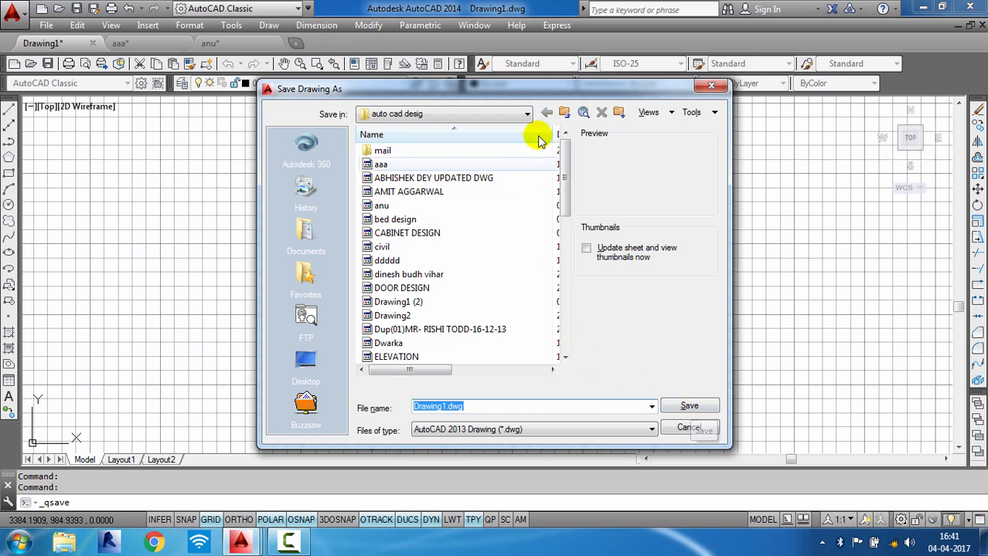
{"action": "left_click_drag", "start_coordinate": [535, 94], "coordinate": [518, 44]}
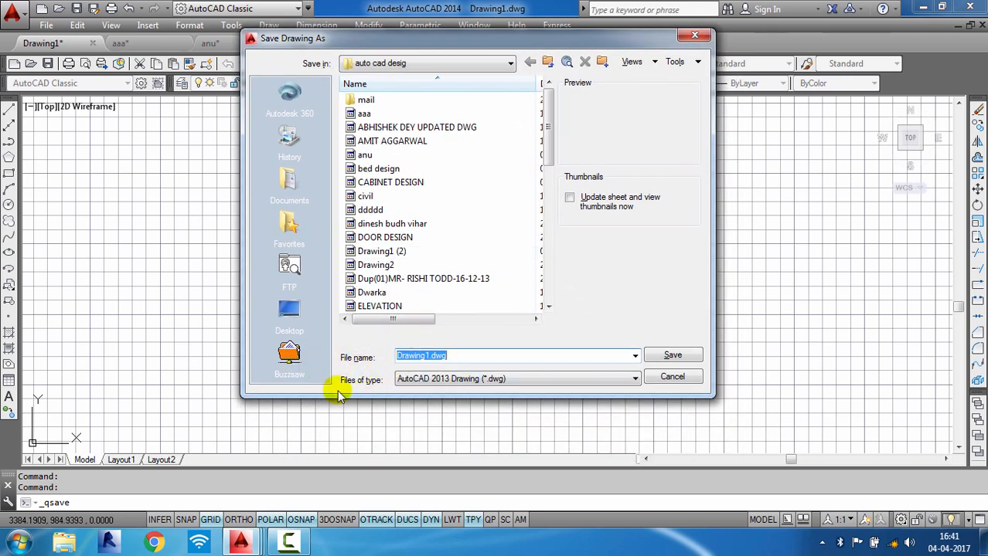
{"action": "left_click", "coordinate": [526, 378]}
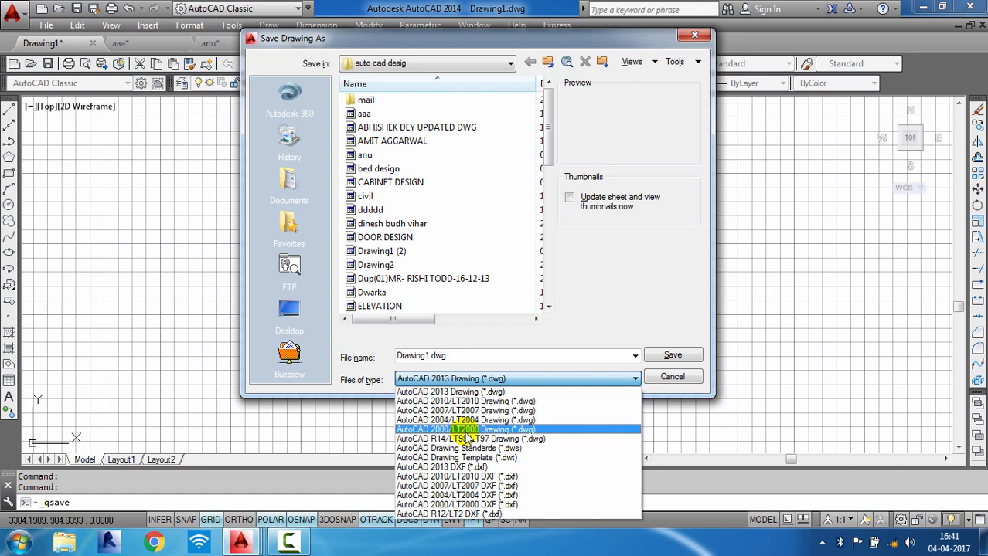
{"action": "left_click", "coordinate": [503, 379]}
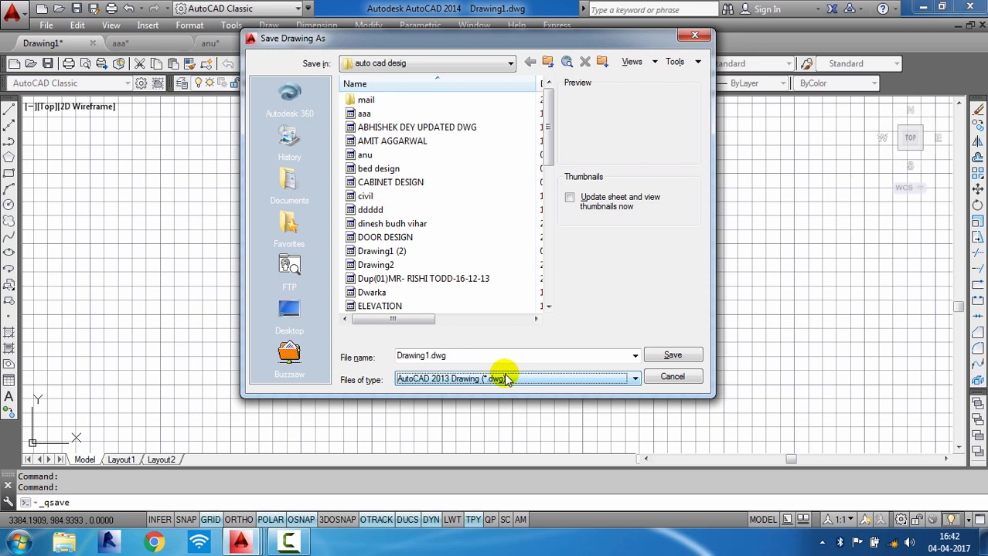
{"action": "left_click", "coordinate": [597, 377]}
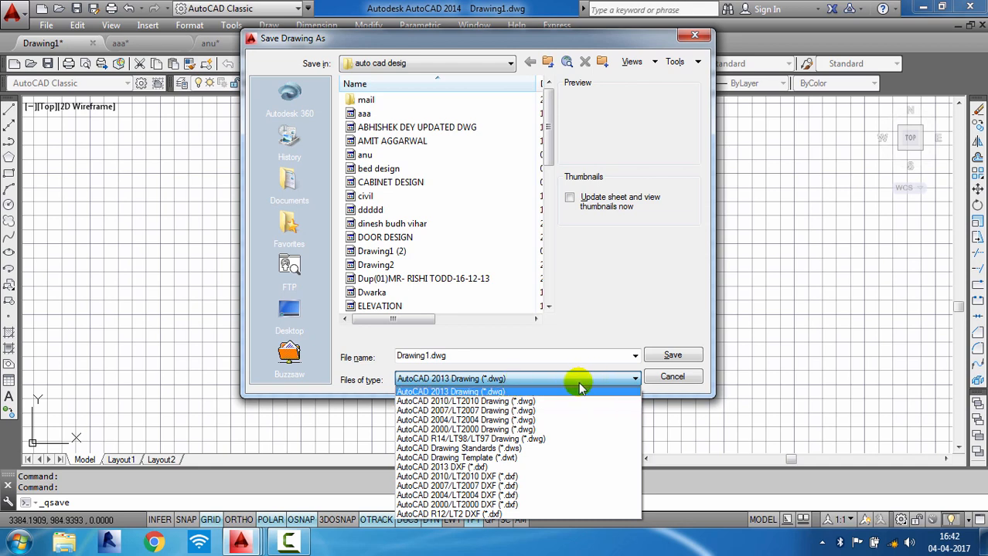
{"action": "left_click", "coordinate": [683, 381]}
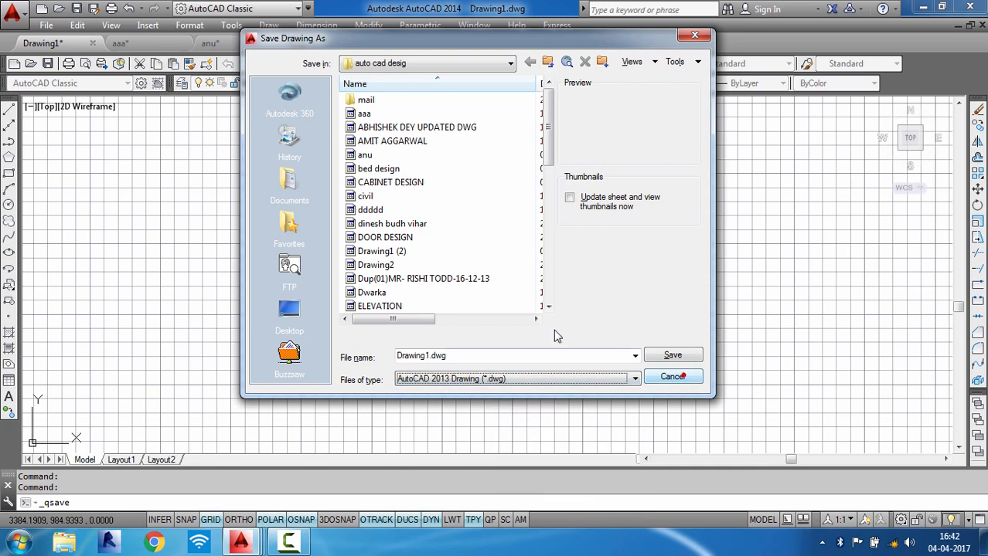
{"action": "left_click", "coordinate": [670, 377]}
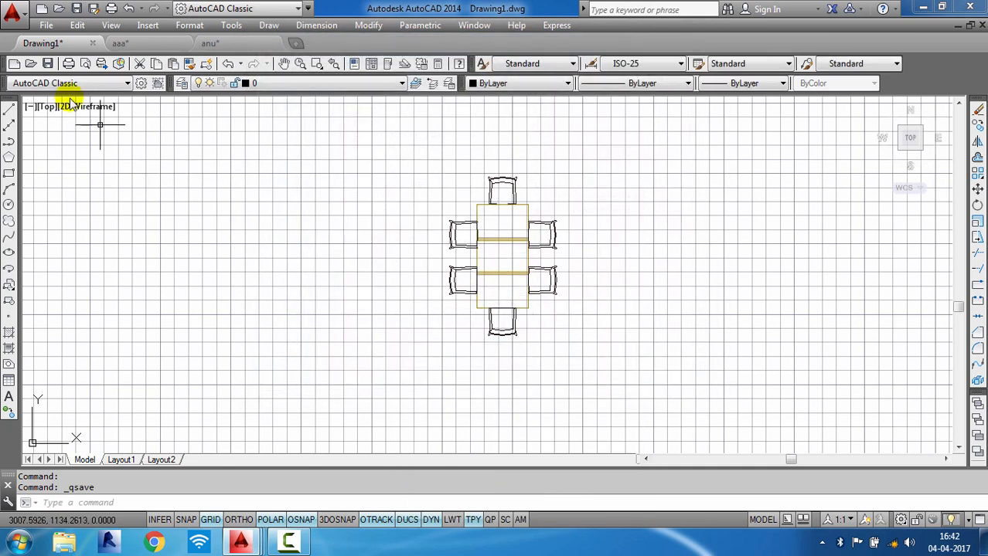
{"action": "left_click", "coordinate": [40, 10]}
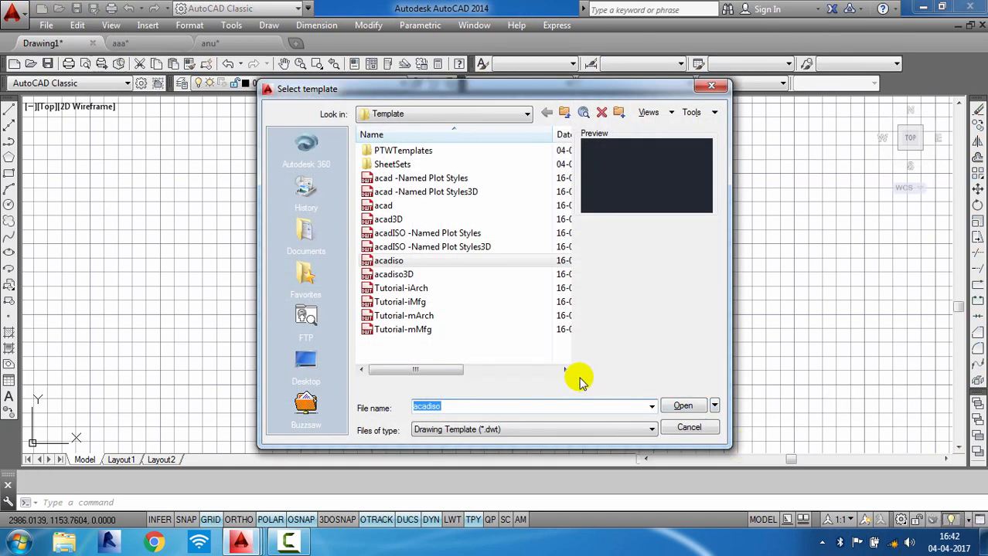
{"action": "left_click", "coordinate": [402, 263]}
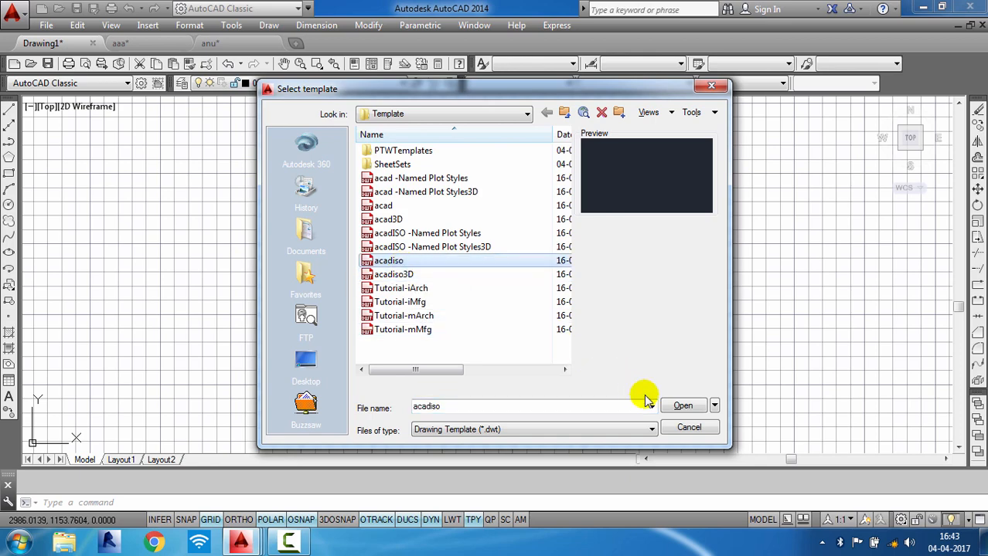
{"action": "left_click", "coordinate": [681, 427]}
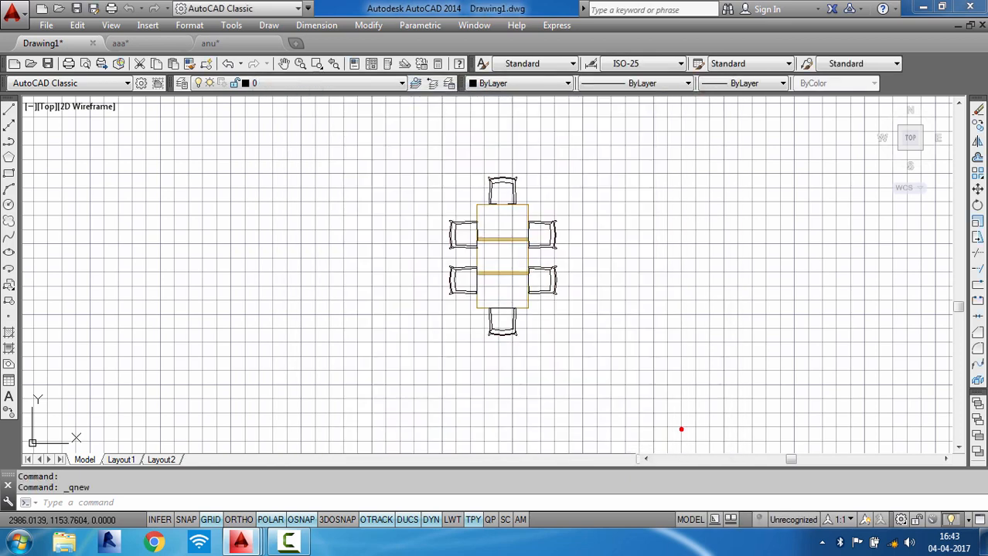
{"action": "left_click", "coordinate": [25, 16]}
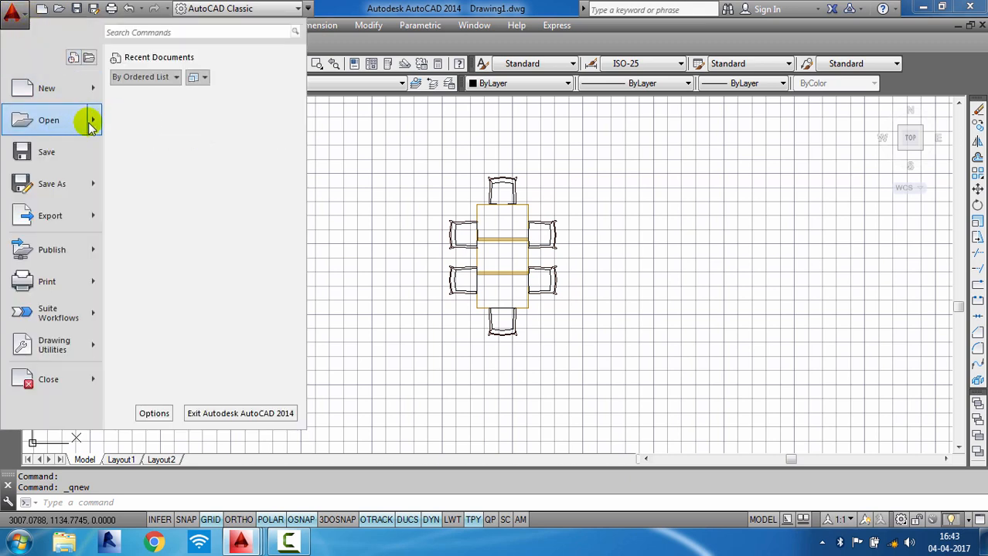
{"action": "mouse_move", "coordinate": [82, 124]}
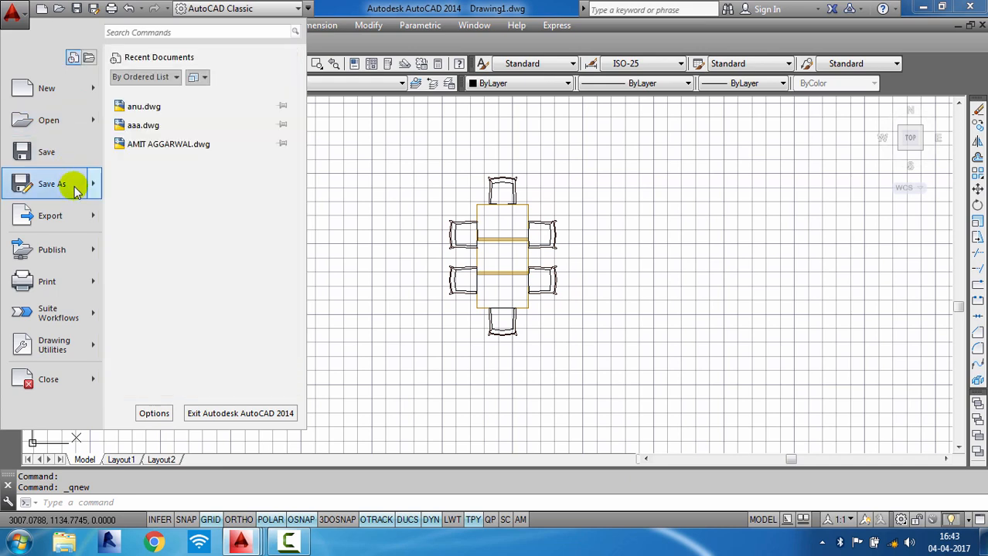
{"action": "mouse_move", "coordinate": [75, 219]}
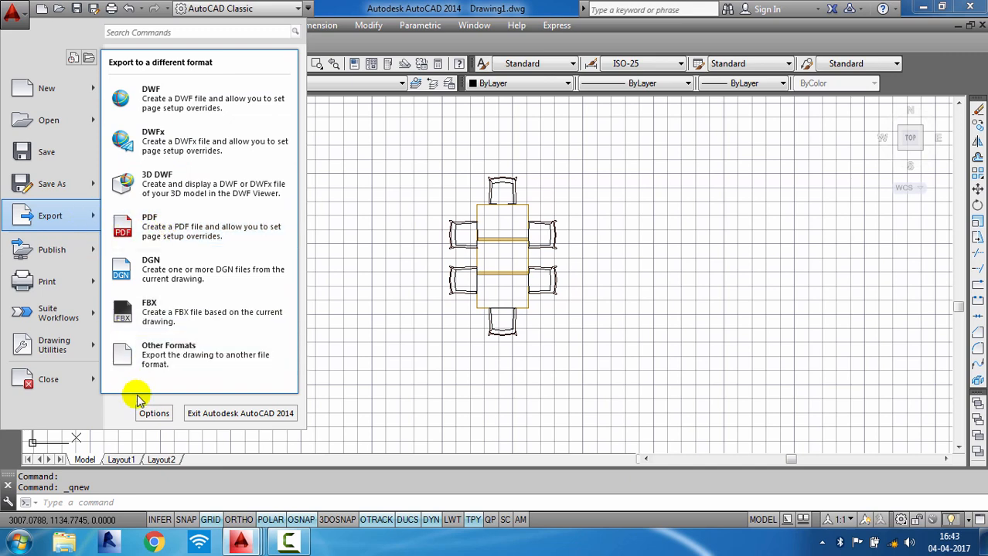
{"action": "left_click", "coordinate": [152, 415]}
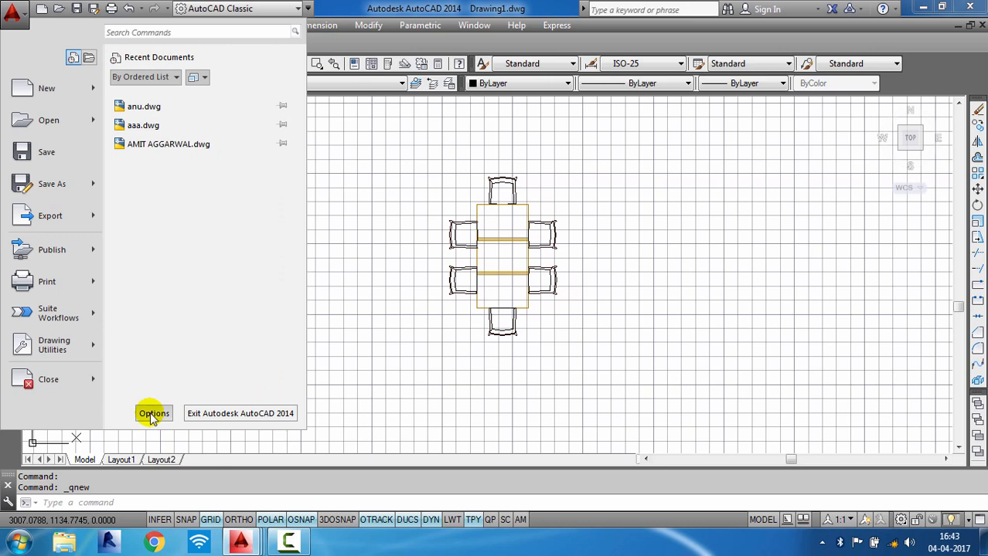
{"action": "left_click", "coordinate": [153, 415]}
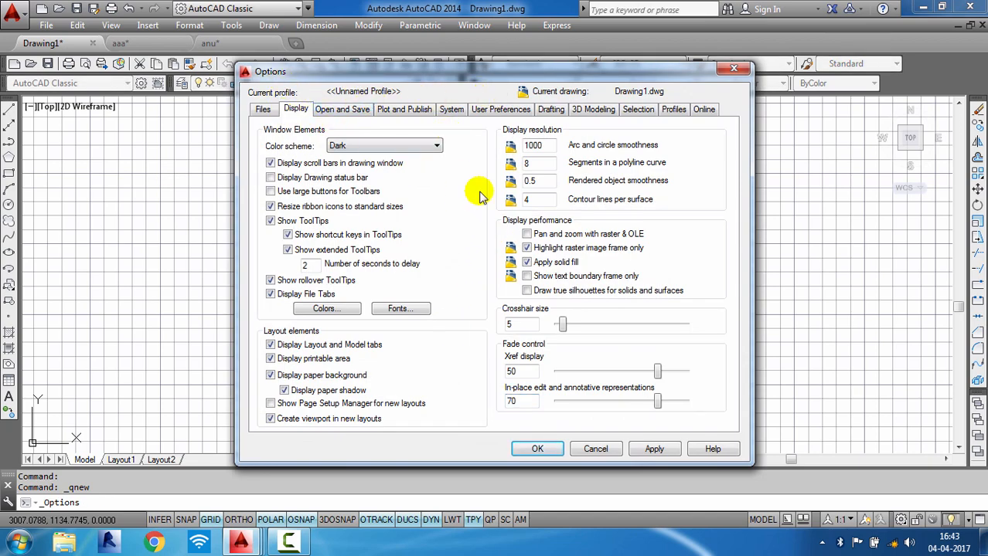
{"action": "left_click", "coordinate": [595, 449]}
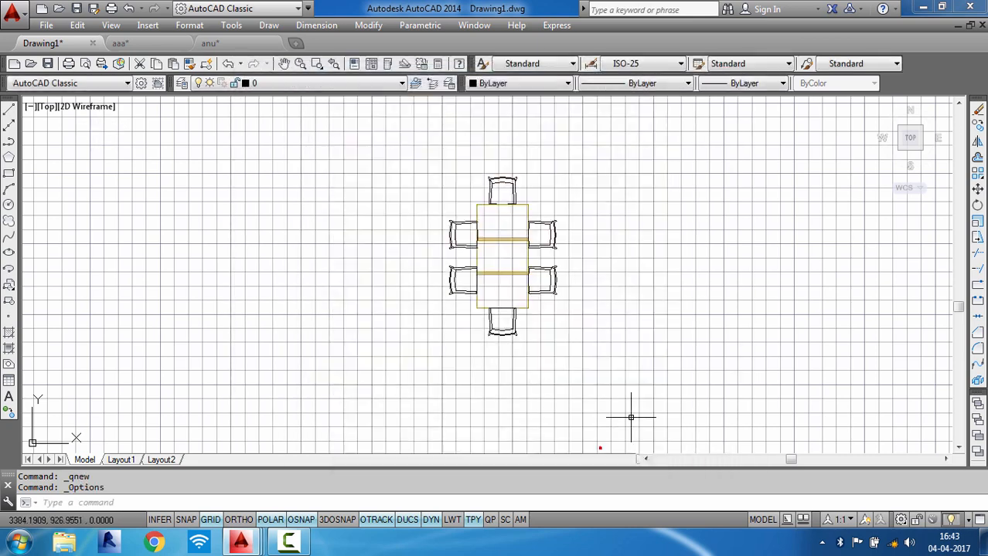
{"action": "key", "text": "Escape"}
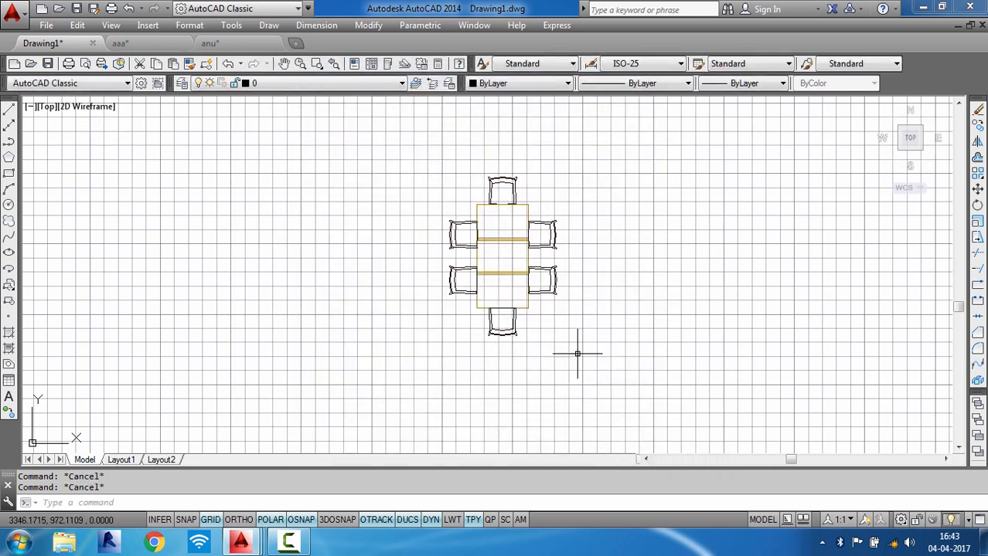
- Switch the workspace to Drafting & Annotation and close the error page panel that opens
{"action": "left_click", "coordinate": [902, 520]}
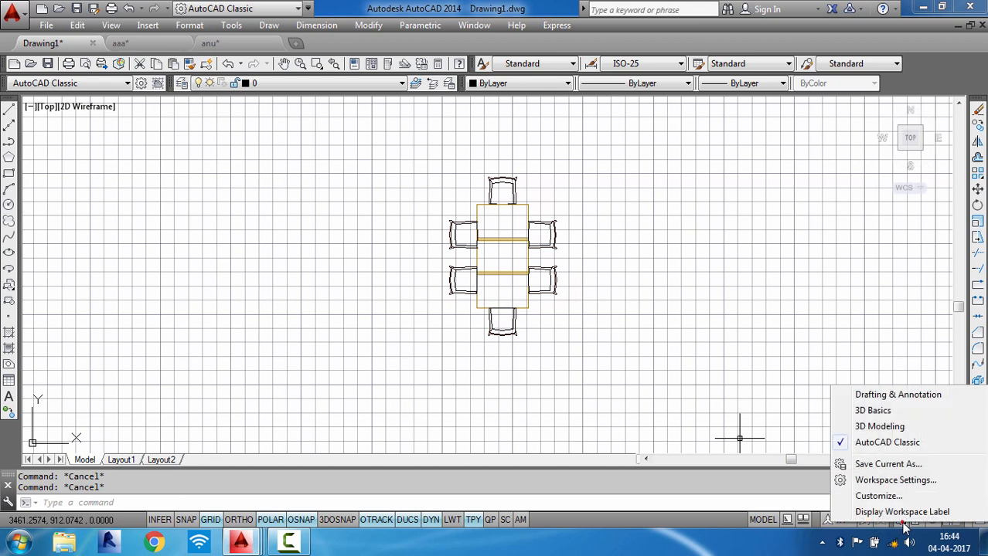
{"action": "left_click", "coordinate": [881, 398]}
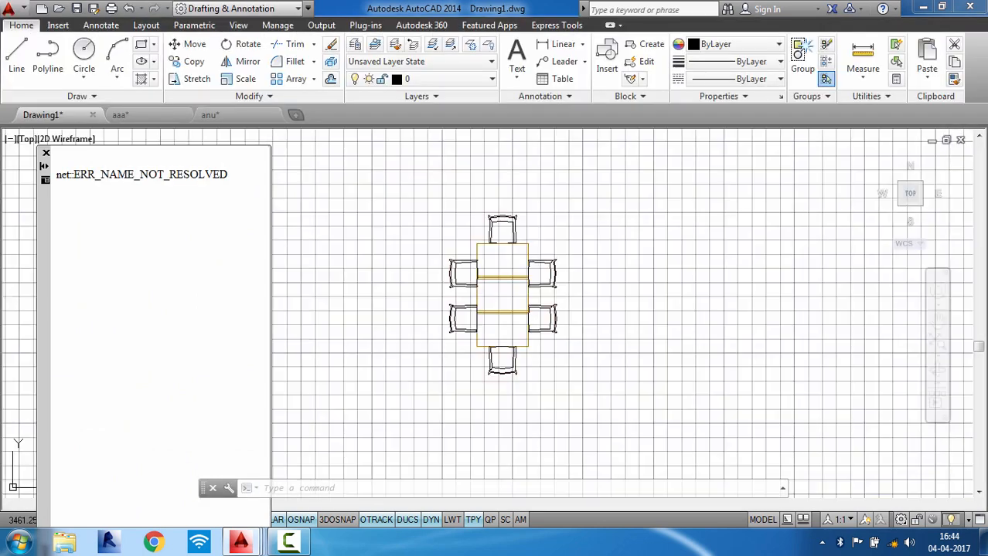
{"action": "left_click", "coordinate": [46, 154]}
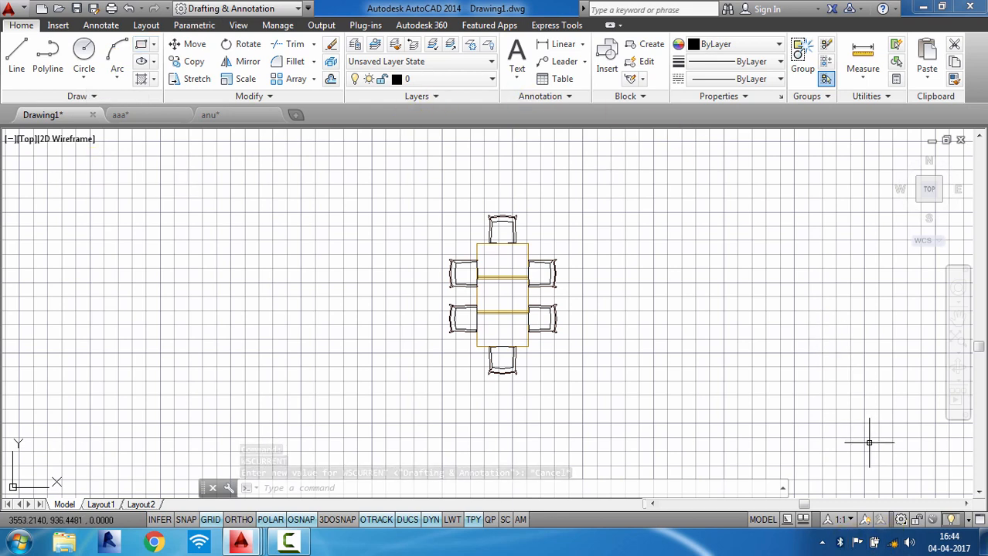
{"action": "key", "text": "Escape"}
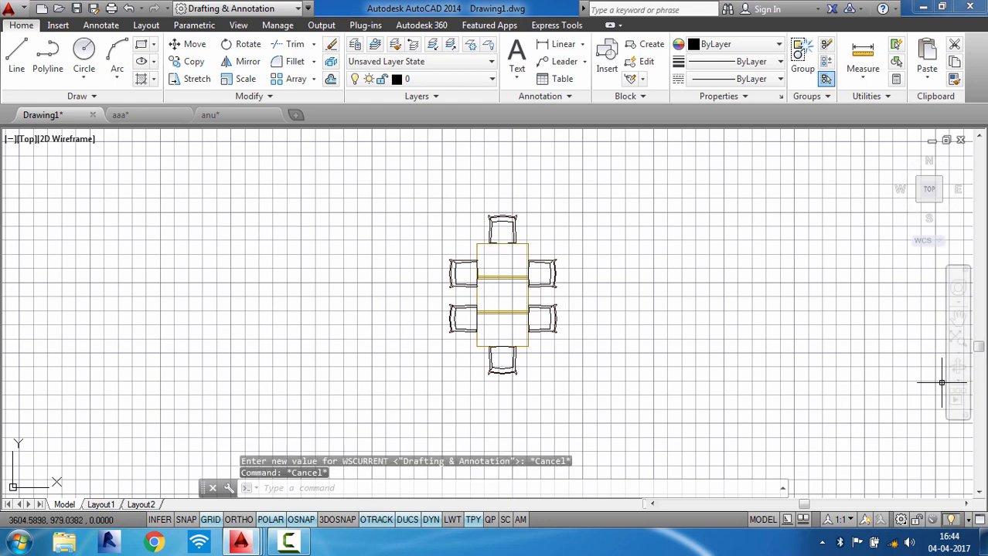
- Switch the workspace back to AutoCAD Classic and close the tool palettes and floating toolbar
{"action": "left_click", "coordinate": [901, 522]}
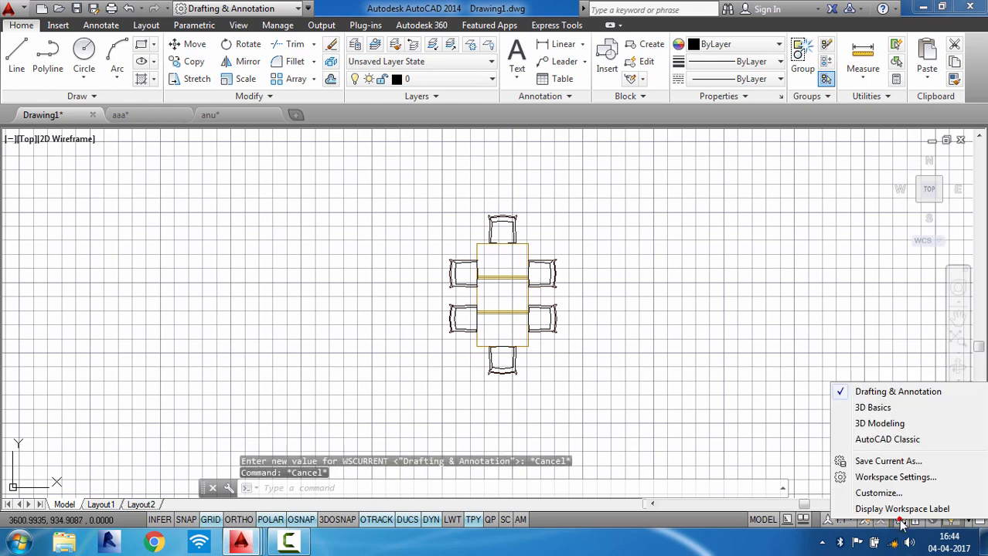
{"action": "left_click", "coordinate": [876, 439]}
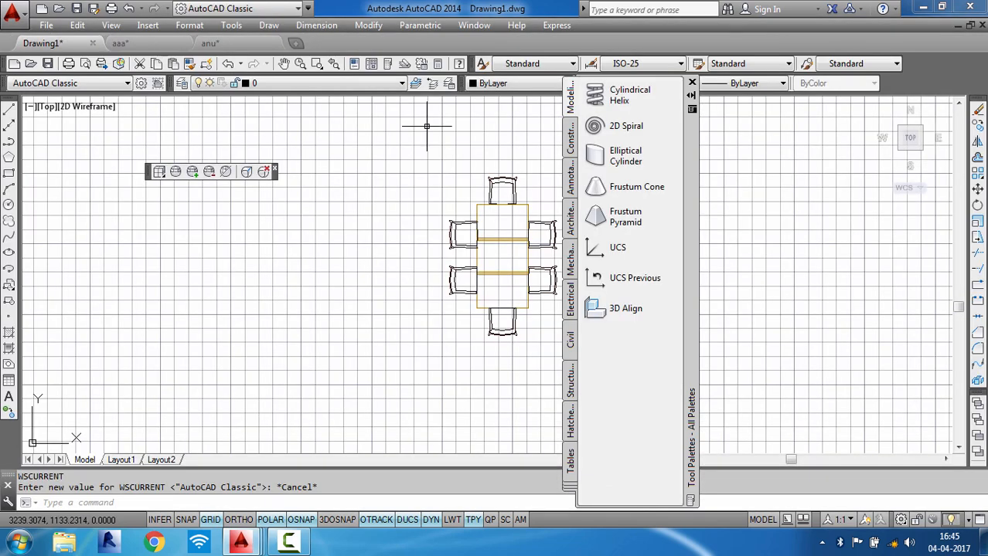
{"action": "left_click", "coordinate": [691, 82]}
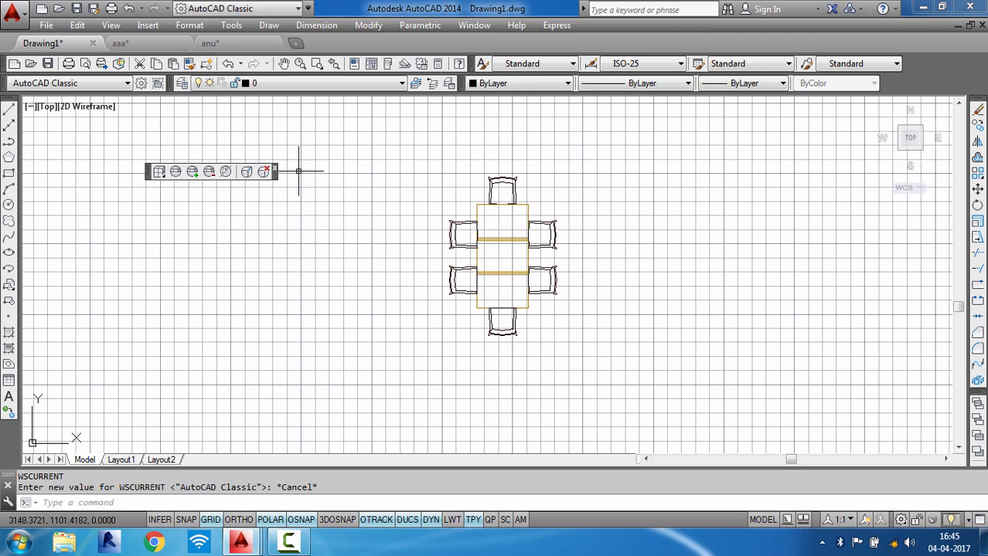
{"action": "left_click", "coordinate": [273, 169]}
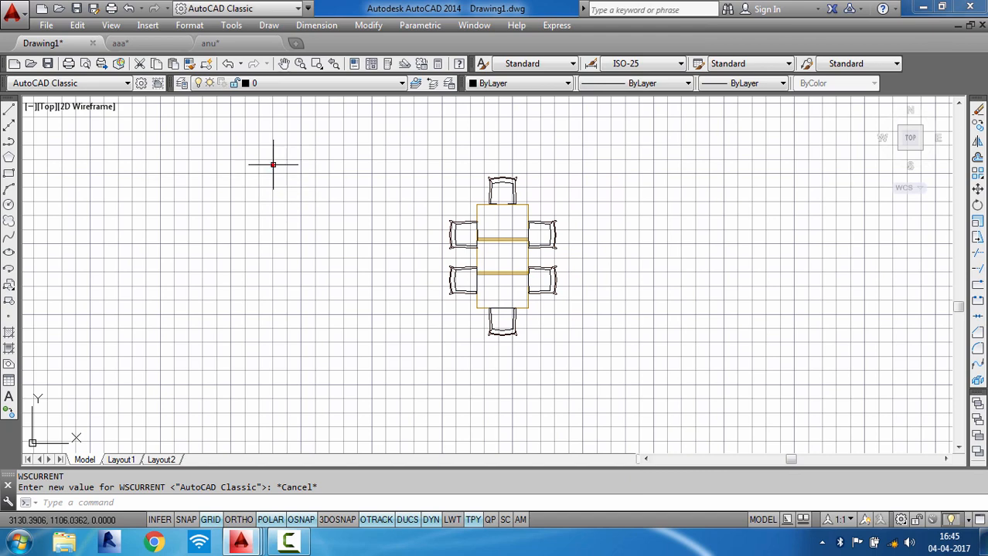
{"action": "key", "text": "Escape"}
{"action": "key", "text": "Escape"}
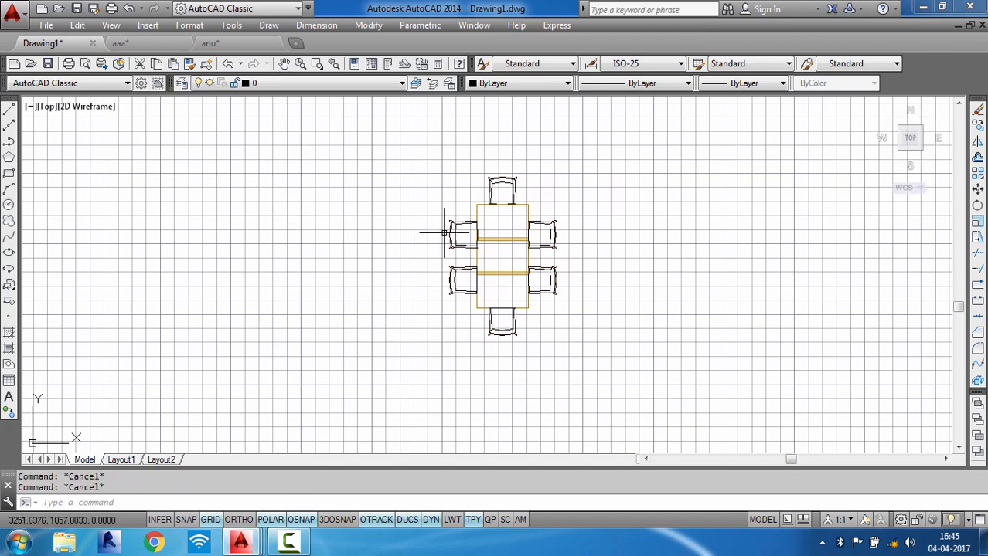
{"action": "scroll", "coordinate": [443, 233], "scroll_direction": "down", "scroll_amount": 3}
{"action": "scroll", "coordinate": [428, 312], "scroll_direction": "up", "scroll_amount": 2}
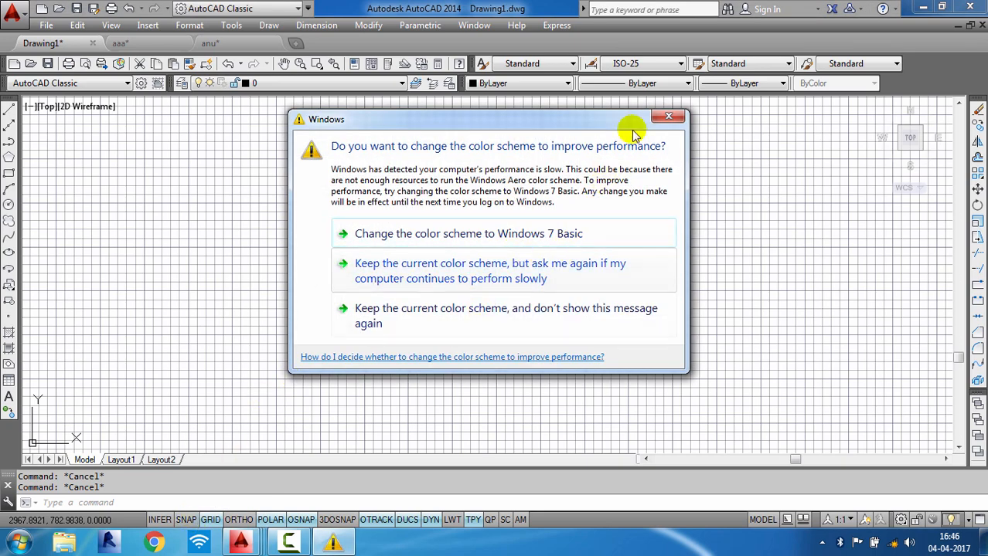
{"action": "left_click", "coordinate": [669, 115]}
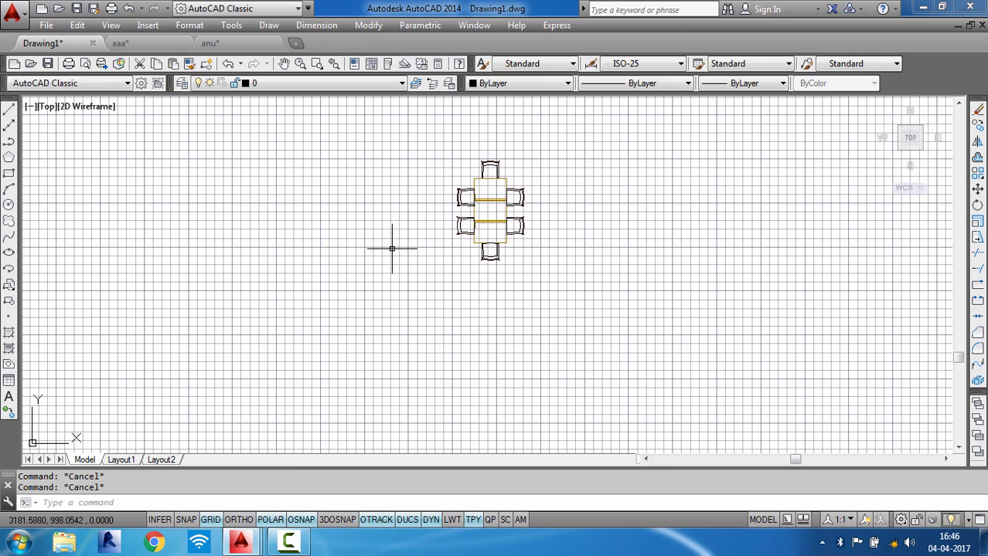
- Turn off the drawing grid behind the dining table set
{"action": "left_click", "coordinate": [210, 519]}
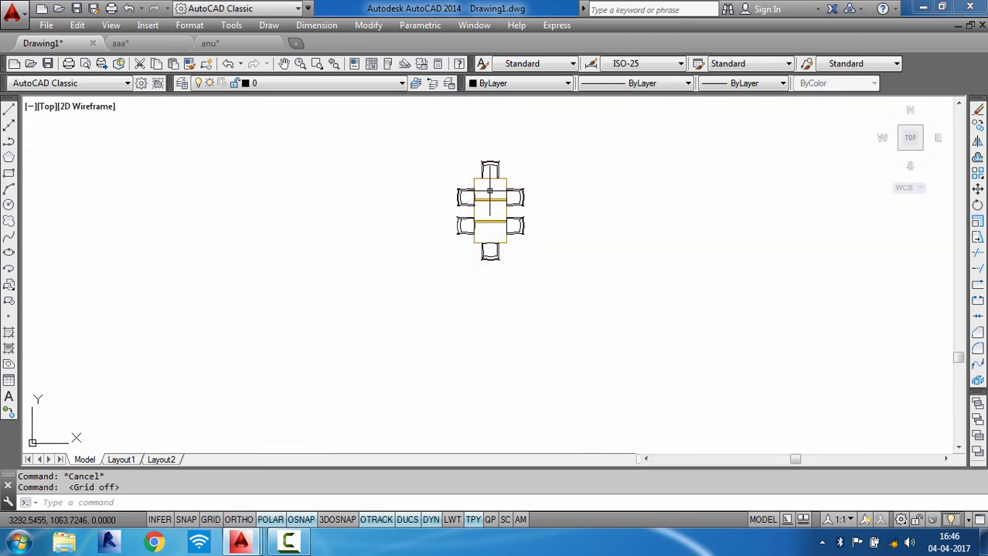
{"action": "scroll", "coordinate": [524, 161], "scroll_direction": "up", "scroll_amount": 4}
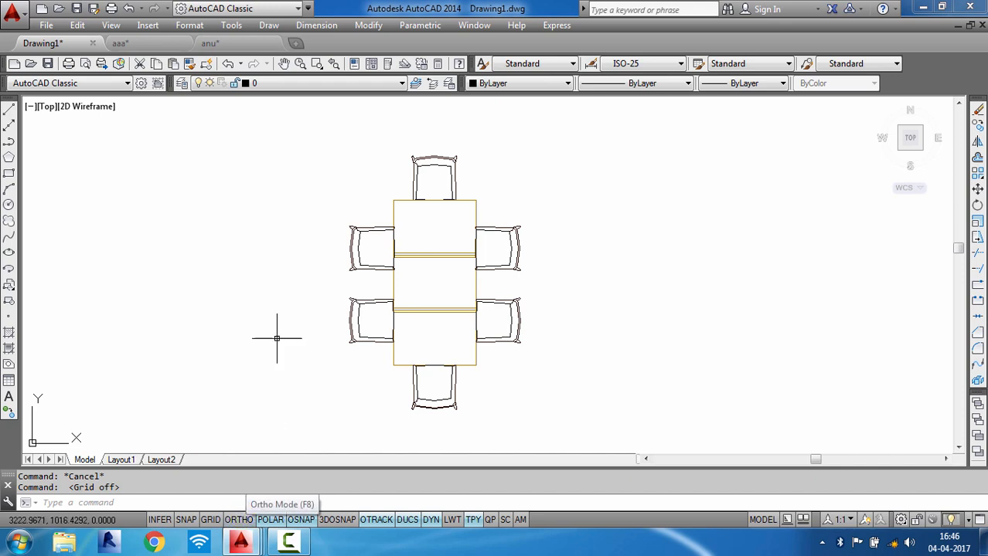
{"action": "left_click", "coordinate": [472, 245]}
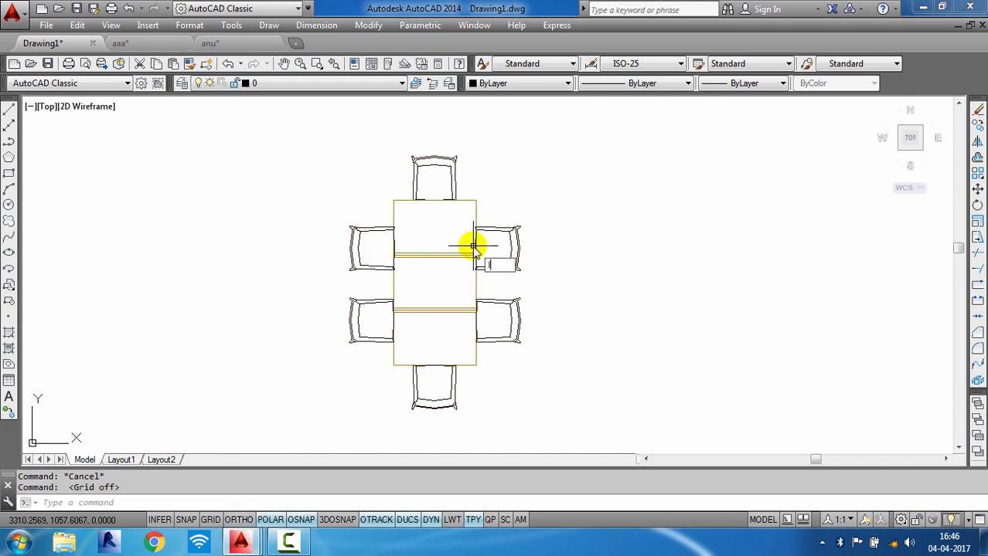
- Start the Line command, turn on Ortho, and draw three orthogonal segments to the right of the table set: right, down, right
{"action": "type", "text": "l"}
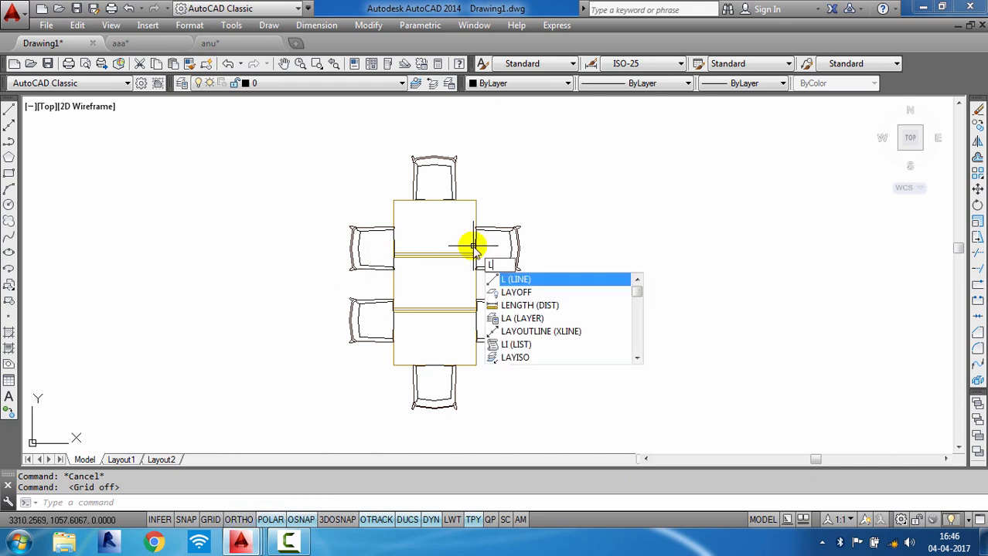
{"action": "key", "text": "Return"}
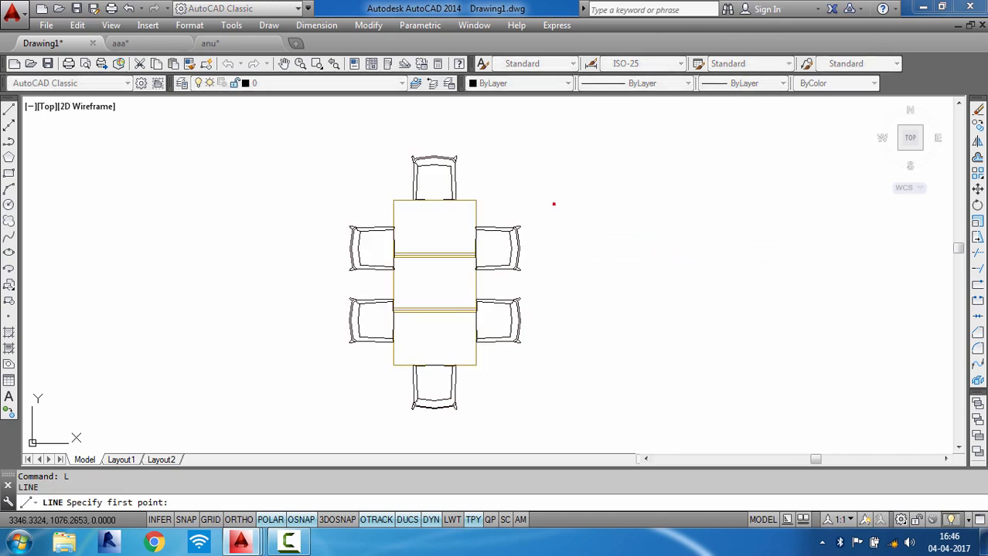
{"action": "left_click", "coordinate": [553, 203]}
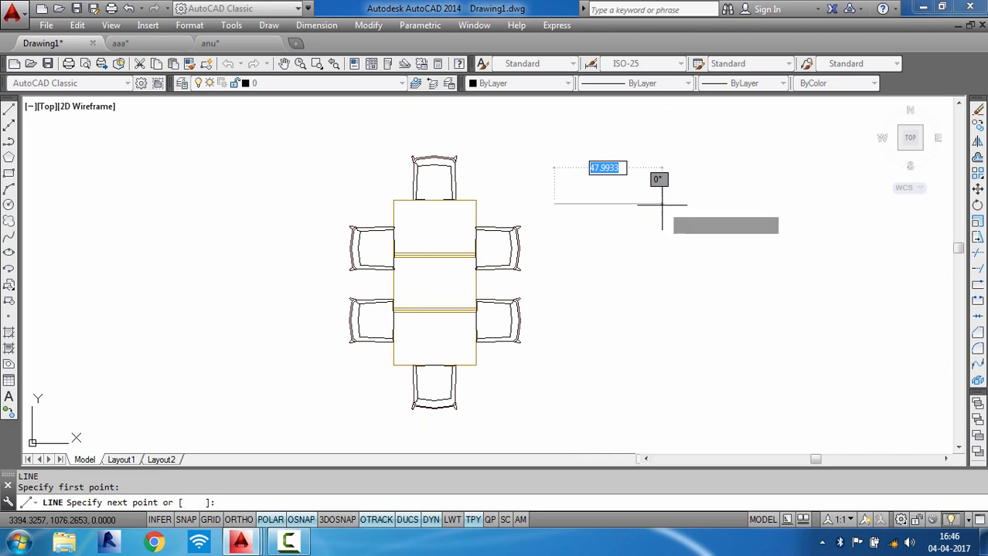
{"action": "key", "text": "F8"}
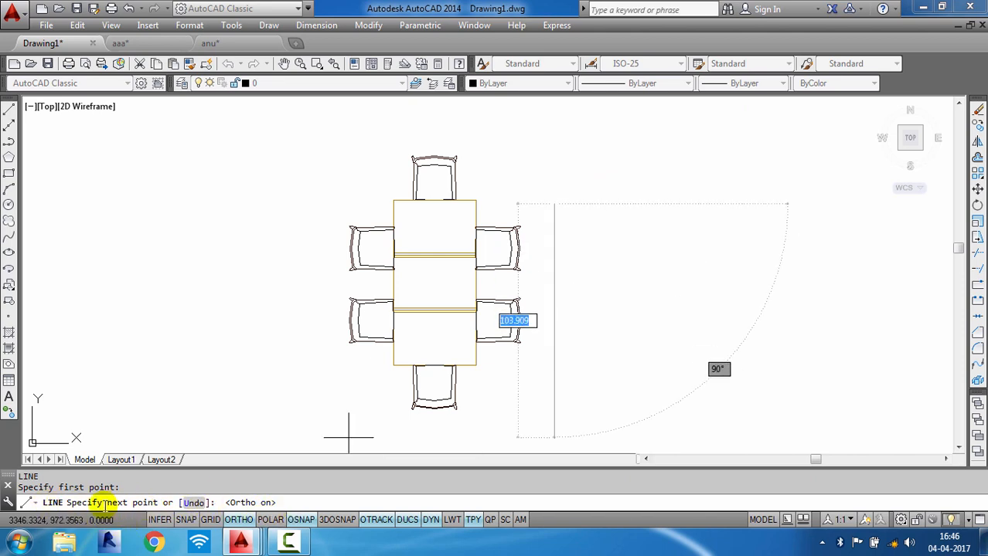
{"action": "left_click", "coordinate": [750, 237]}
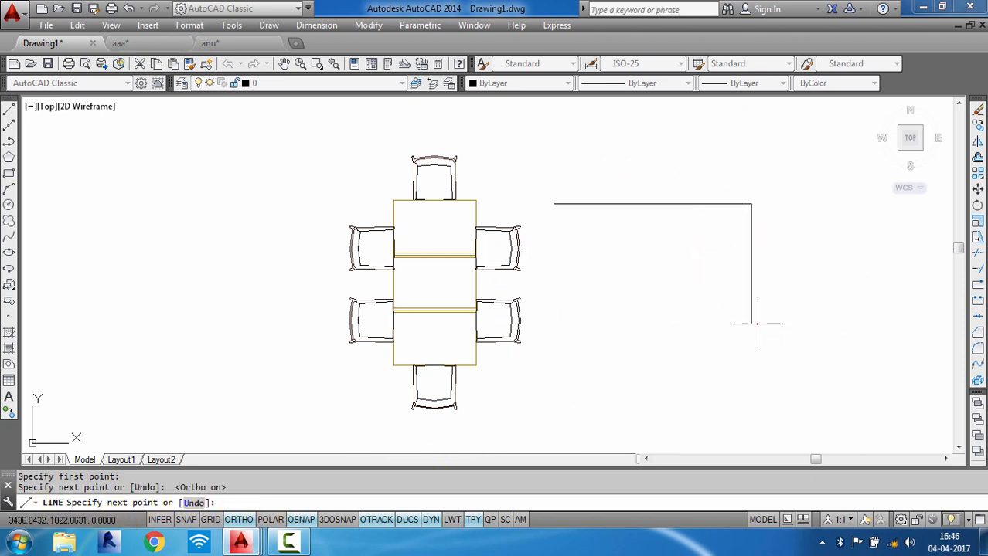
{"action": "left_click", "coordinate": [754, 325]}
{"action": "middle_click_drag", "start_coordinate": [824, 306], "coordinate": [607, 323]}
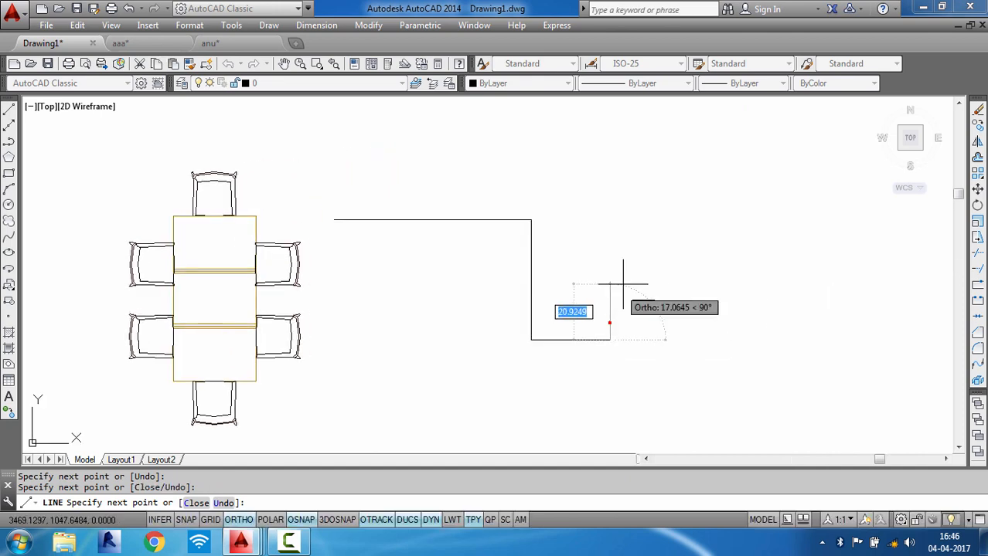
{"action": "left_click", "coordinate": [610, 301]}
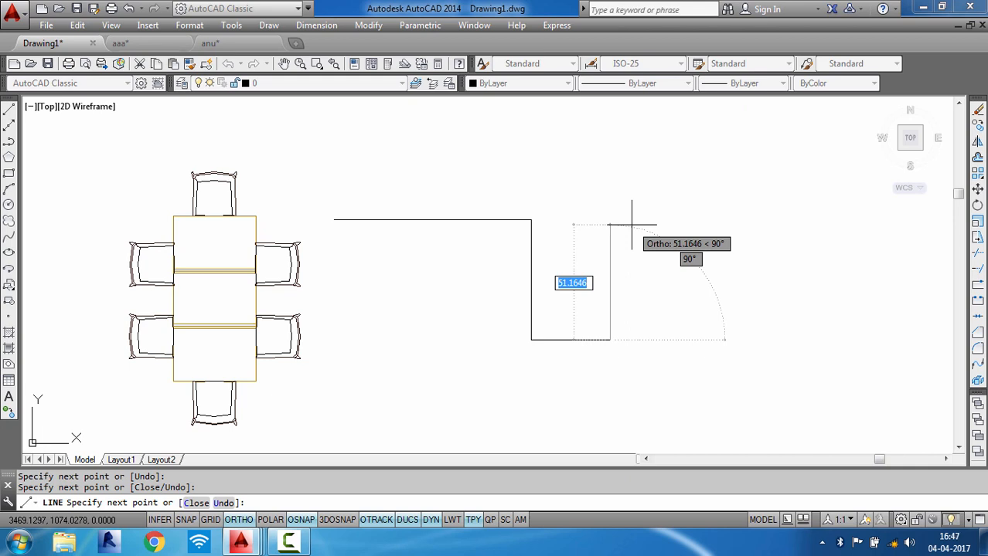
- Continue the line with a 50-unit segment at 65 degrees using dynamic input
{"action": "key", "text": "Tab"}
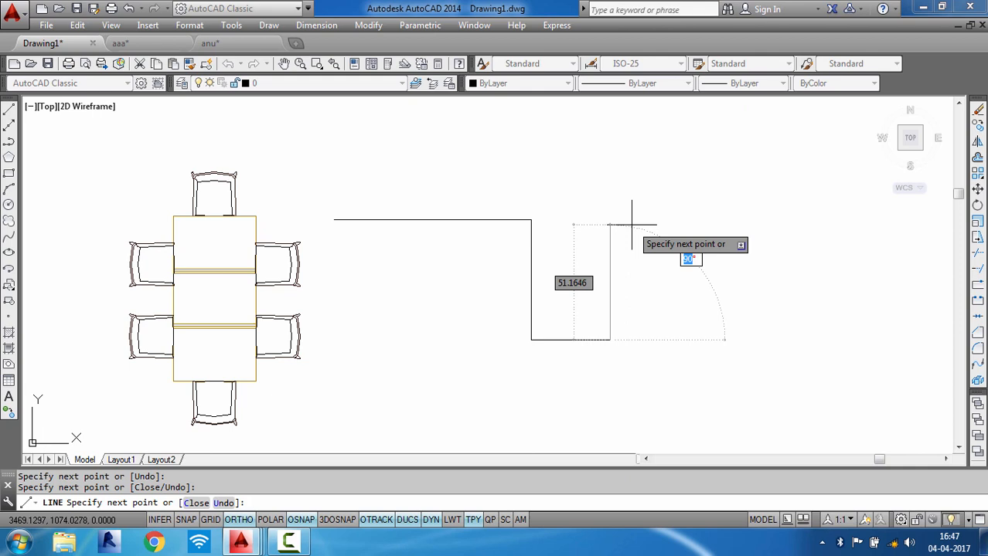
{"action": "type", "text": "65"}
{"action": "key", "text": "Tab"}
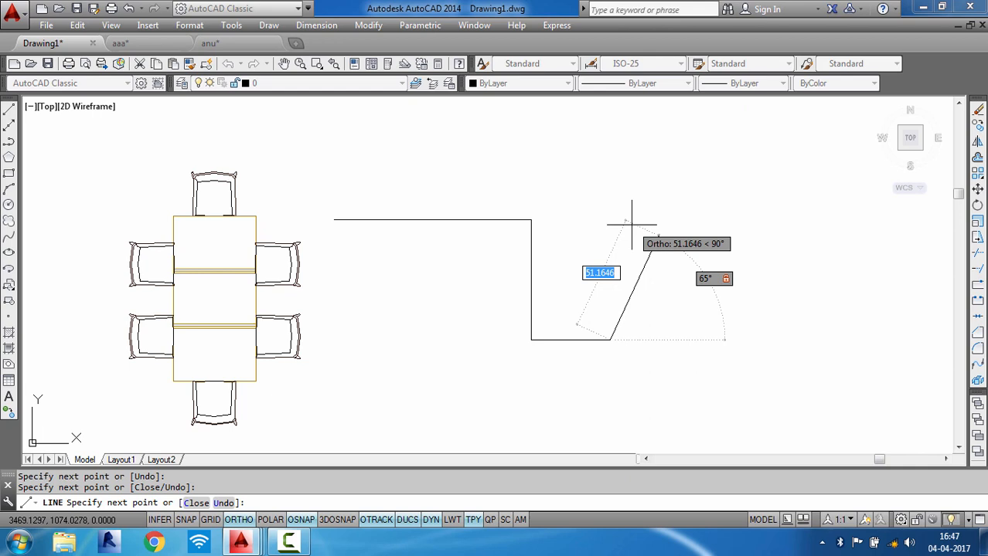
{"action": "type", "text": "50"}
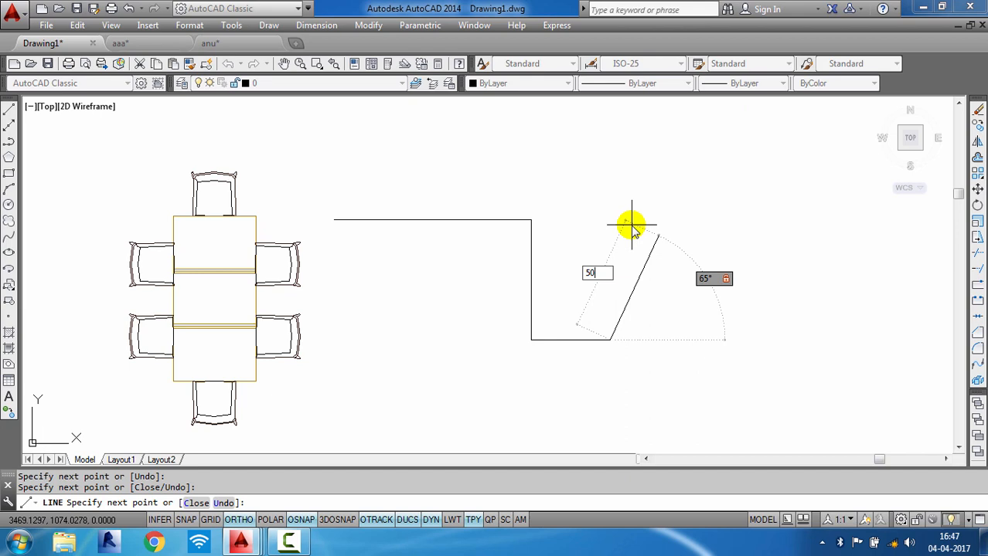
{"action": "key", "text": "Return"}
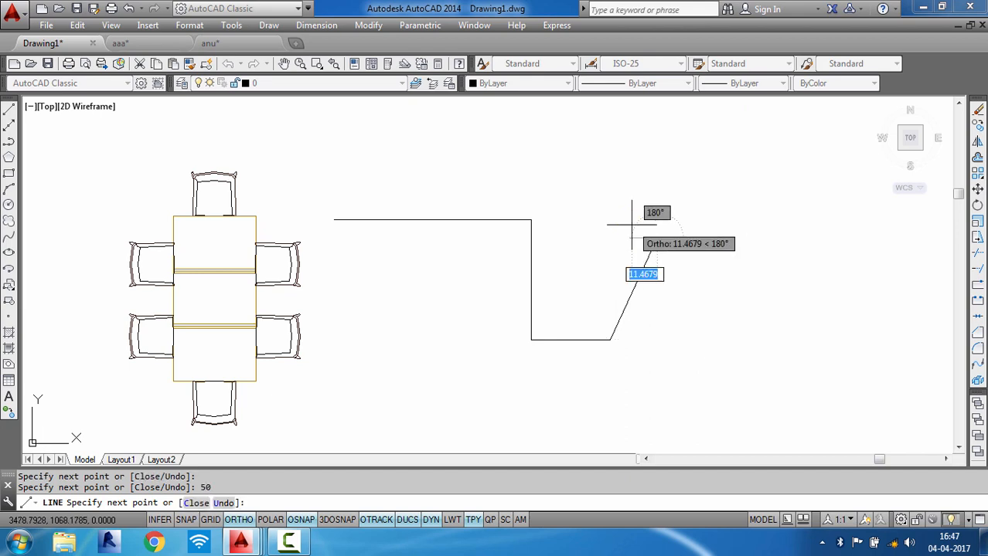
- End the Line command and turn on Polar Tracking
{"action": "key", "text": "Escape"}
{"action": "key", "text": "Escape"}
{"action": "left_click", "coordinate": [636, 283]}
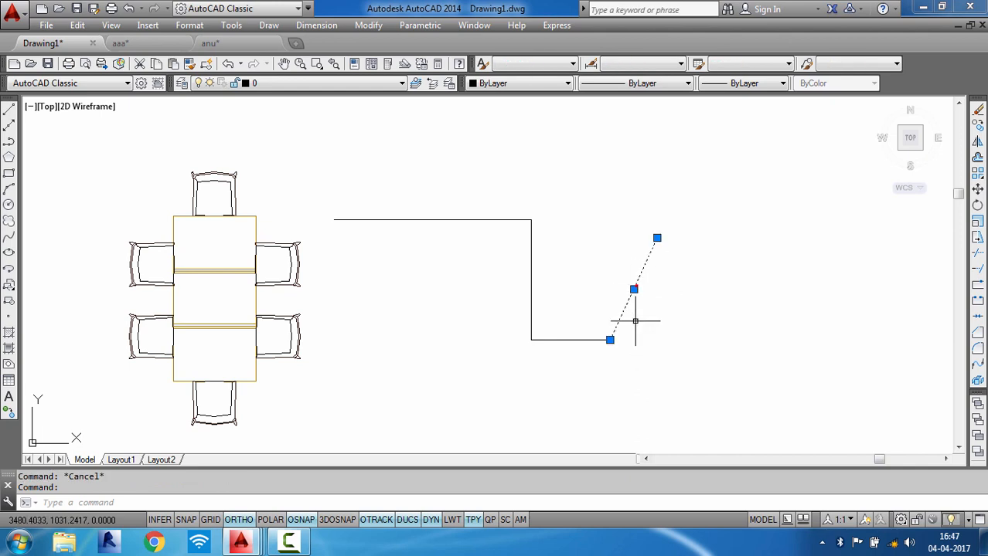
{"action": "mouse_move", "coordinate": [657, 237]}
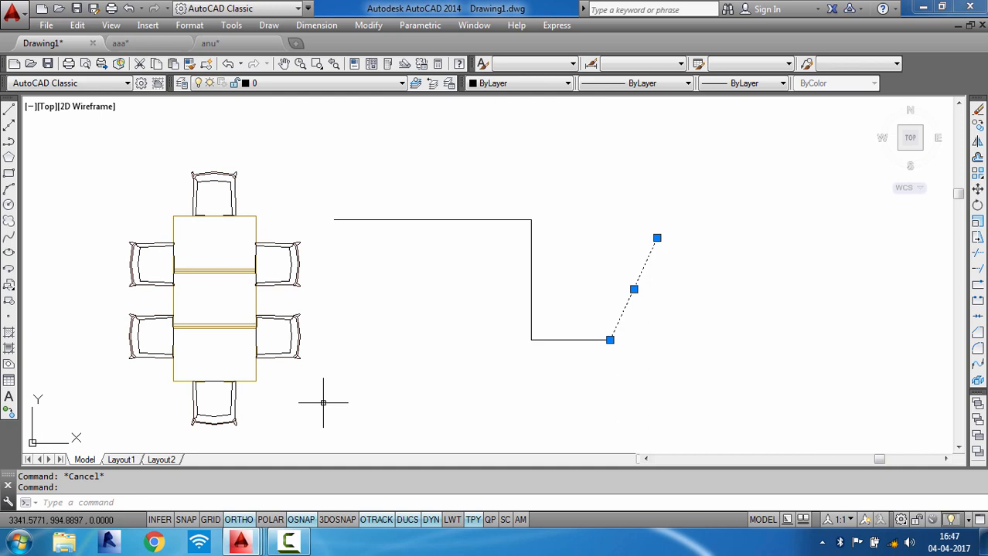
{"action": "left_click", "coordinate": [273, 520]}
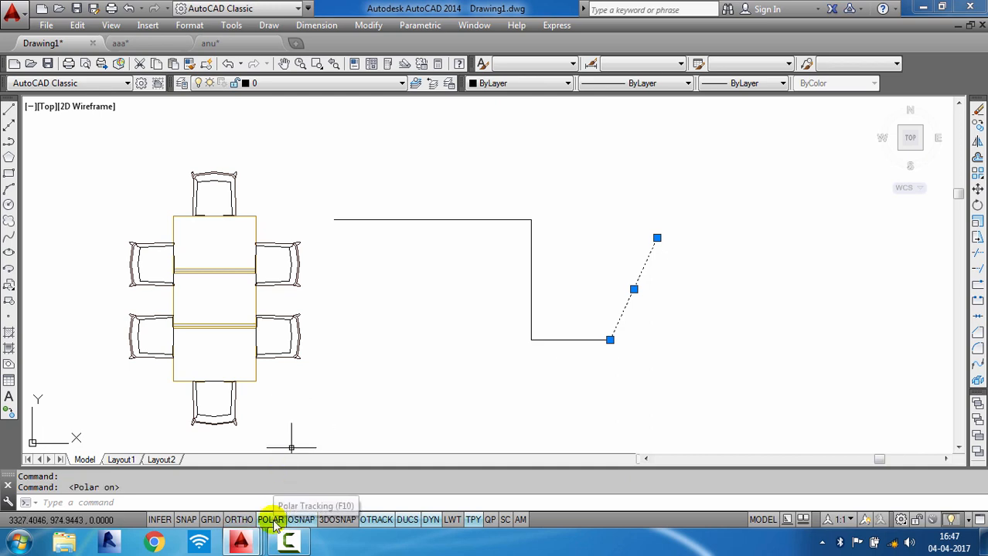
{"action": "key", "text": "Escape"}
{"action": "key", "text": "Escape"}
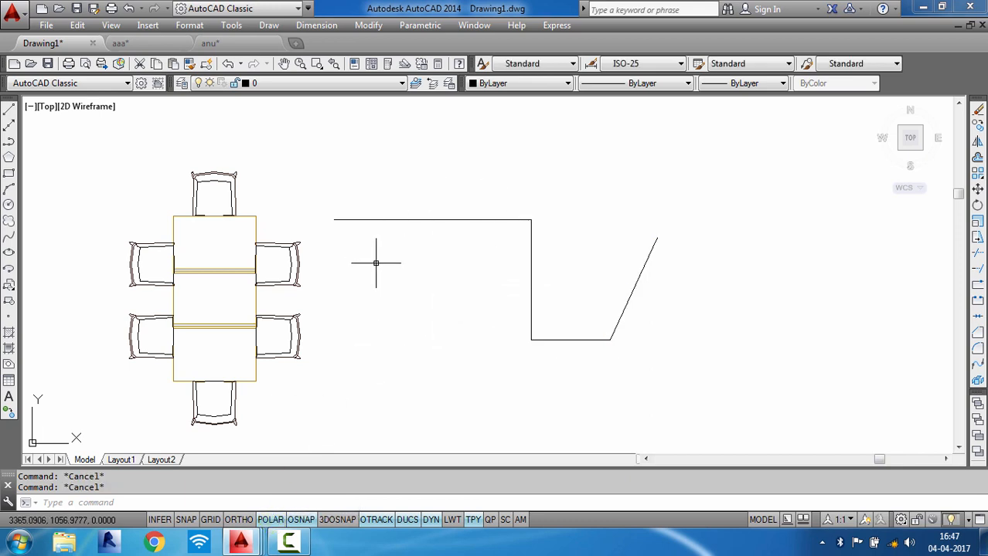
- Start the Circle command and toggle Object Snap off and back on
{"action": "type", "text": "c"}
{"action": "key", "text": "Return"}
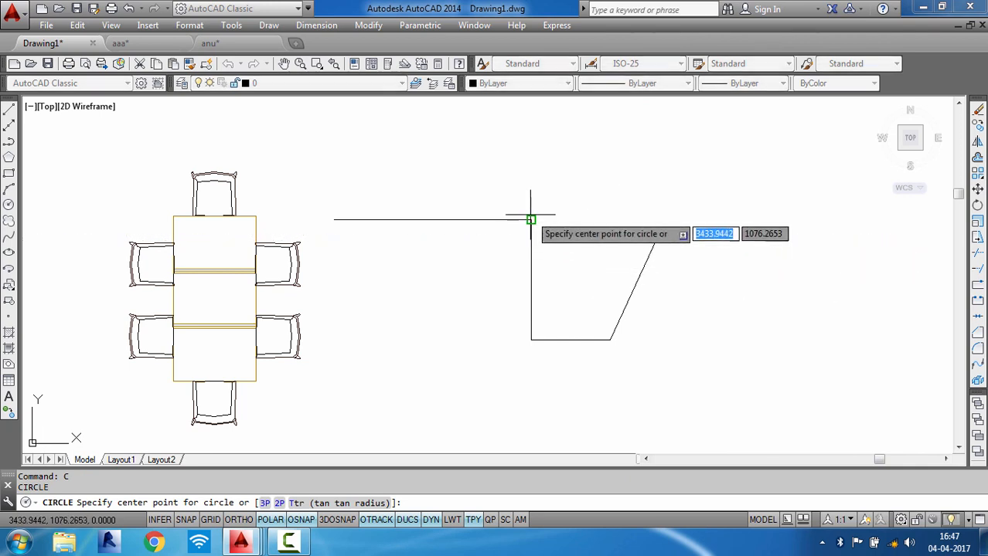
{"action": "scroll", "coordinate": [531, 220], "scroll_direction": "up", "scroll_amount": 5}
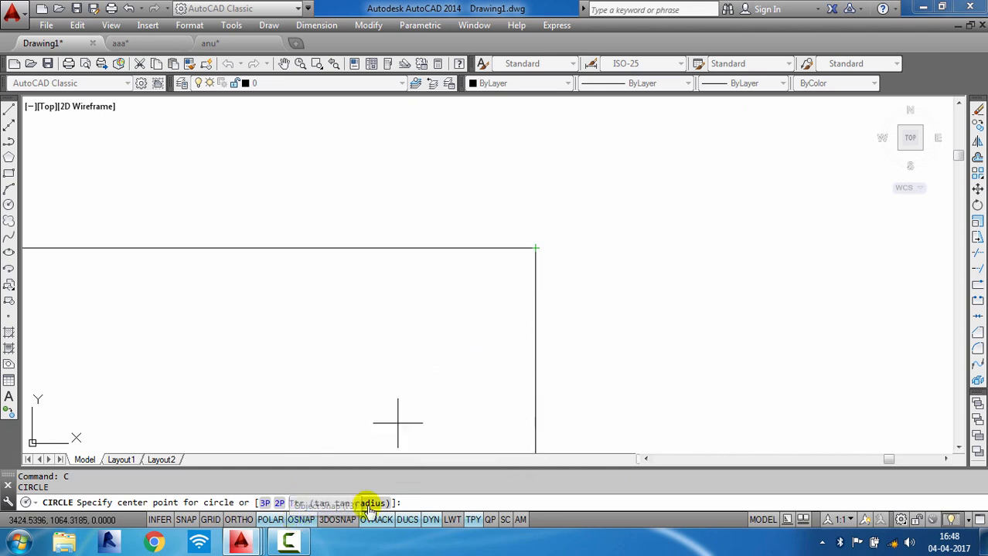
{"action": "scroll", "coordinate": [519, 237], "scroll_direction": "down", "scroll_amount": 3}
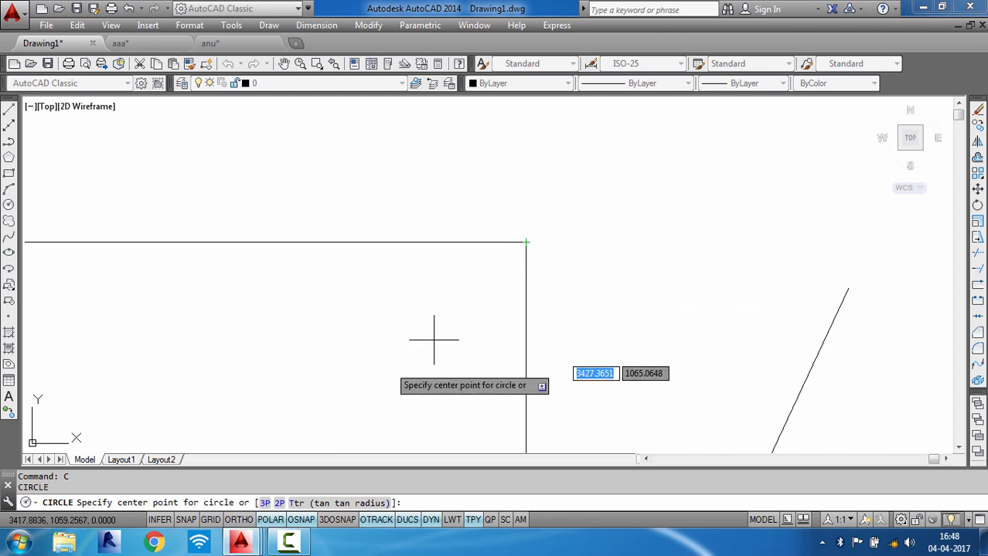
{"action": "left_click", "coordinate": [298, 520]}
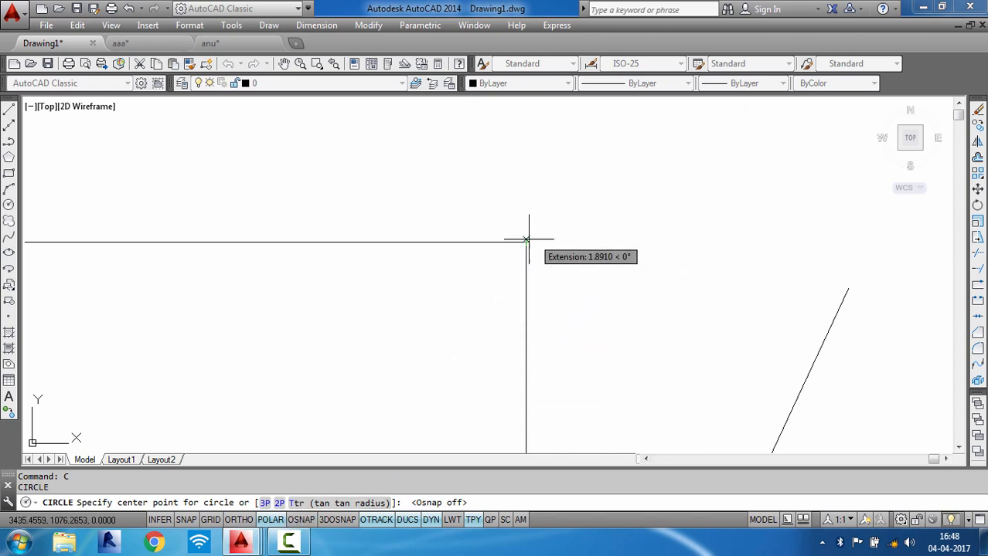
{"action": "scroll", "coordinate": [530, 242], "scroll_direction": "down", "scroll_amount": 3}
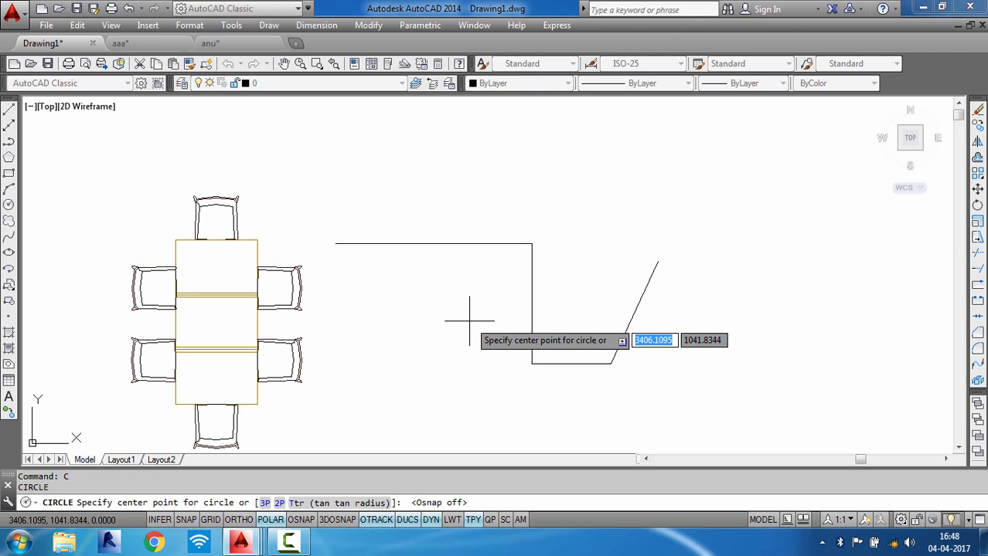
{"action": "left_click", "coordinate": [307, 520]}
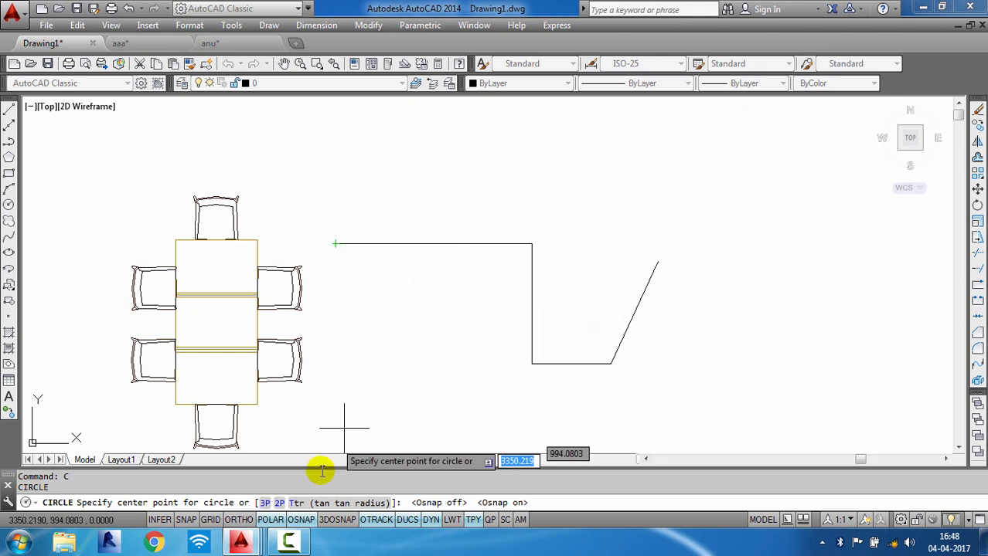
- Enable all object snap modes in Drafting Settings, then cancel the Circle command
{"action": "right_click", "coordinate": [307, 525]}
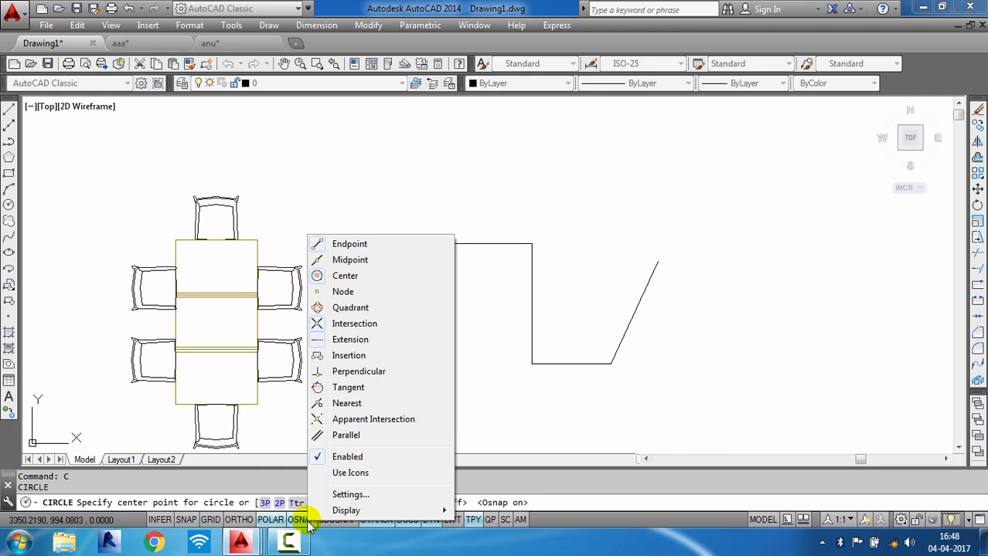
{"action": "left_click", "coordinate": [349, 495]}
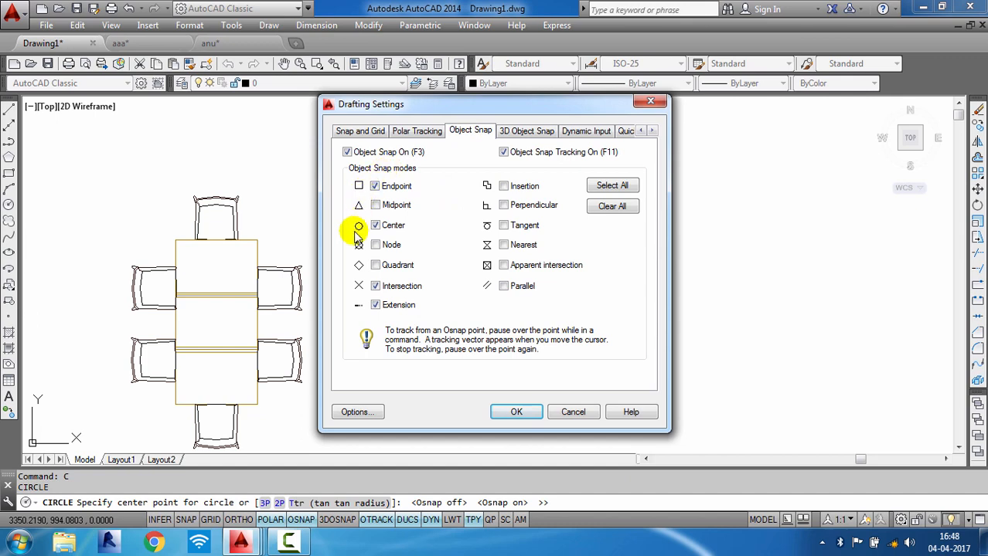
{"action": "left_click", "coordinate": [604, 185]}
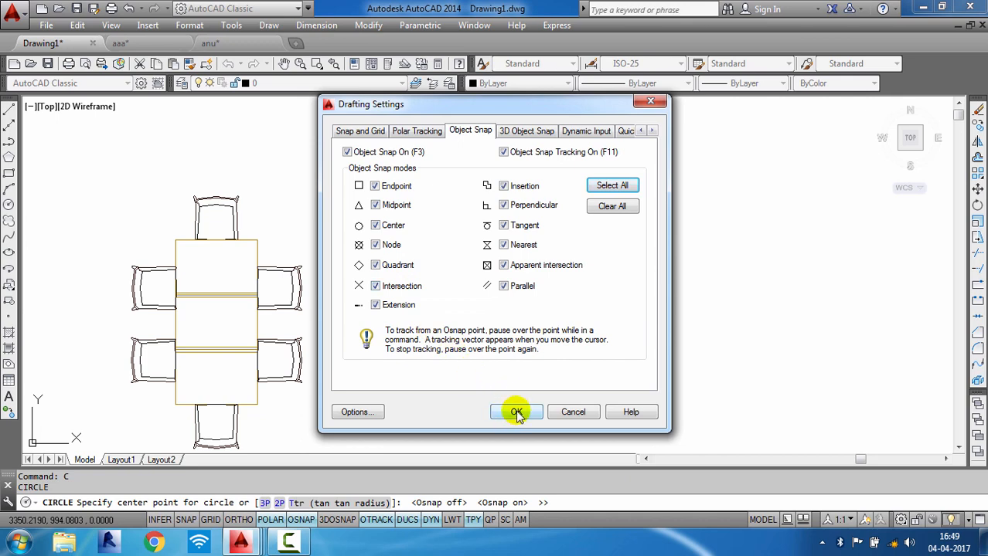
{"action": "left_click", "coordinate": [355, 133]}
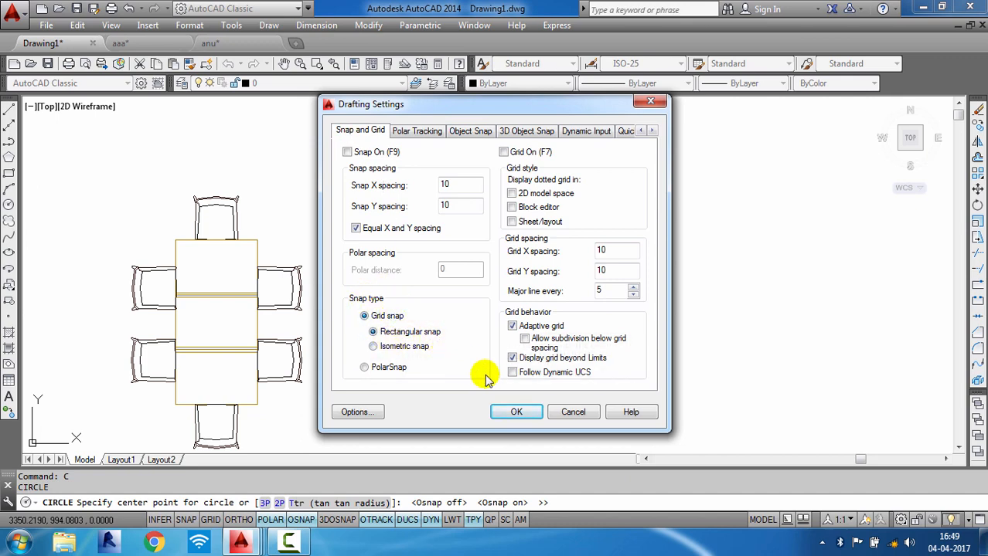
{"action": "left_click", "coordinate": [516, 412]}
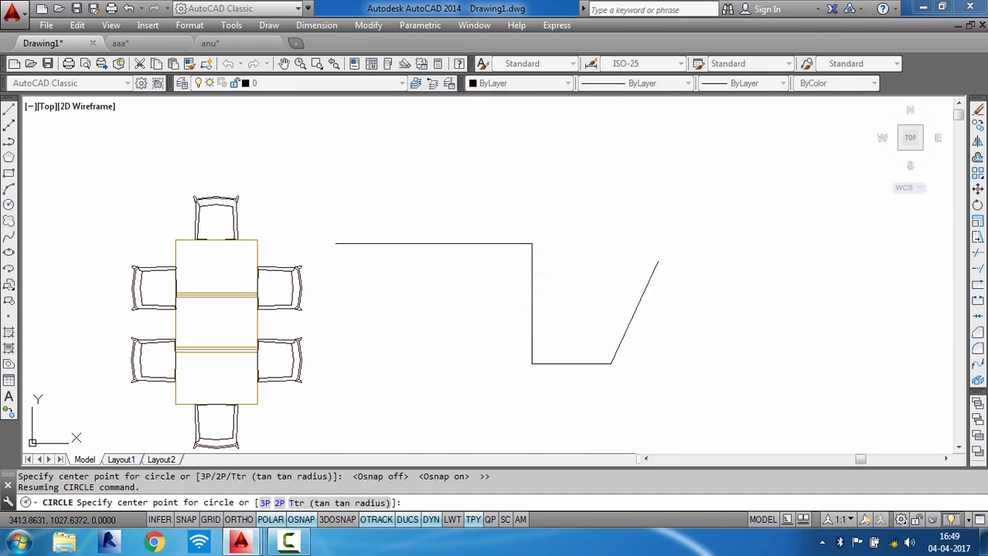
{"action": "key", "text": "Escape"}
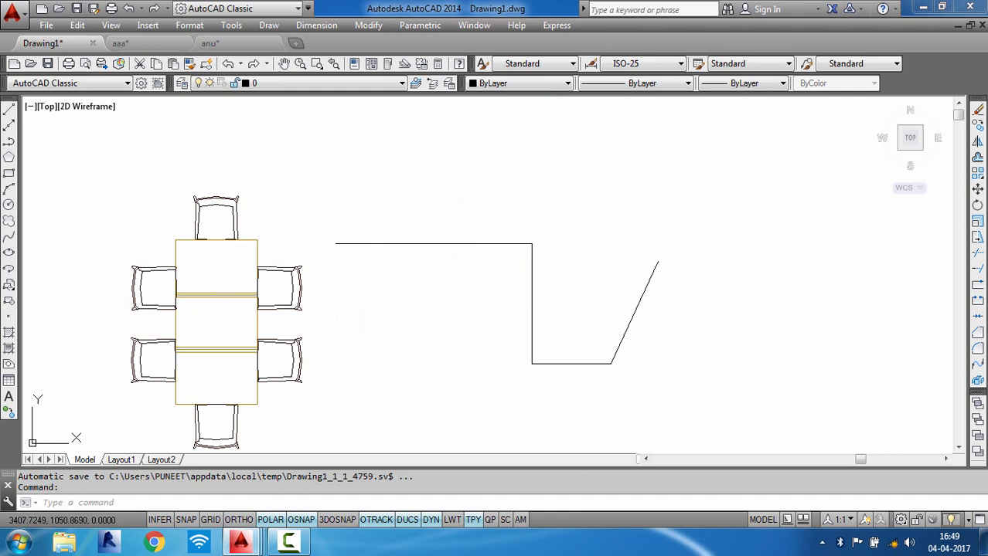
{"action": "key", "text": "Escape"}
{"action": "key", "text": "Escape"}
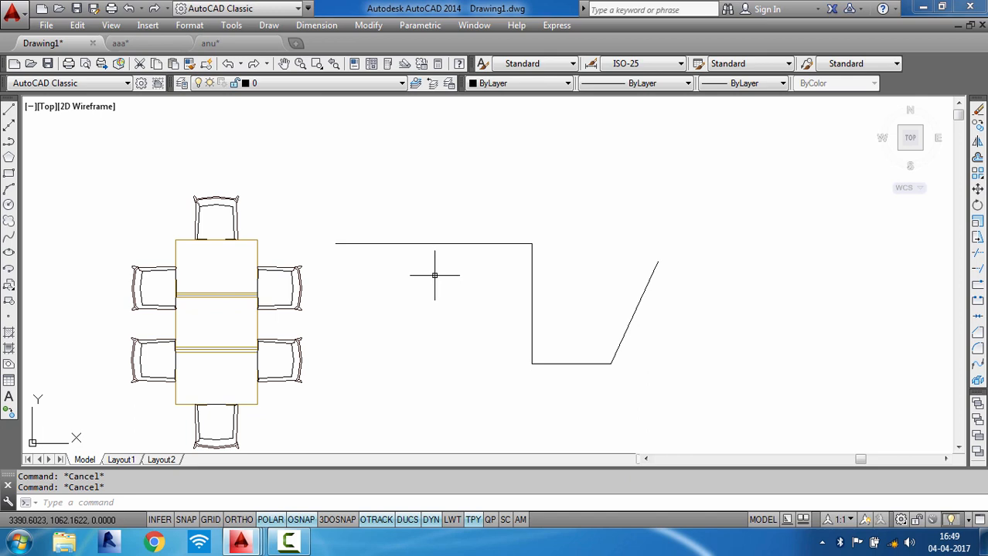
- Turn off Dynamic UCS and Dynamic Input, and select then deselect the top line
{"action": "left_click", "coordinate": [408, 520]}
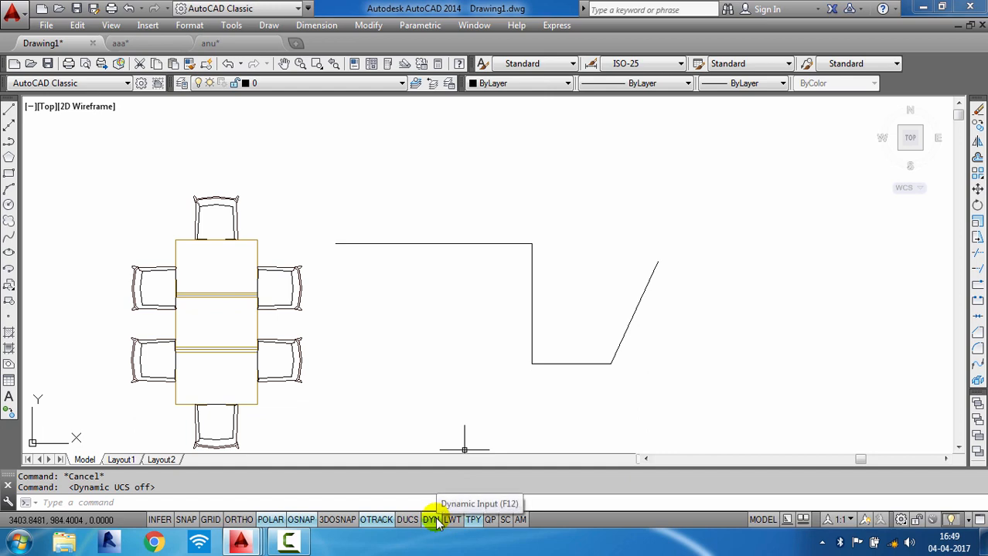
{"action": "left_click", "coordinate": [430, 520]}
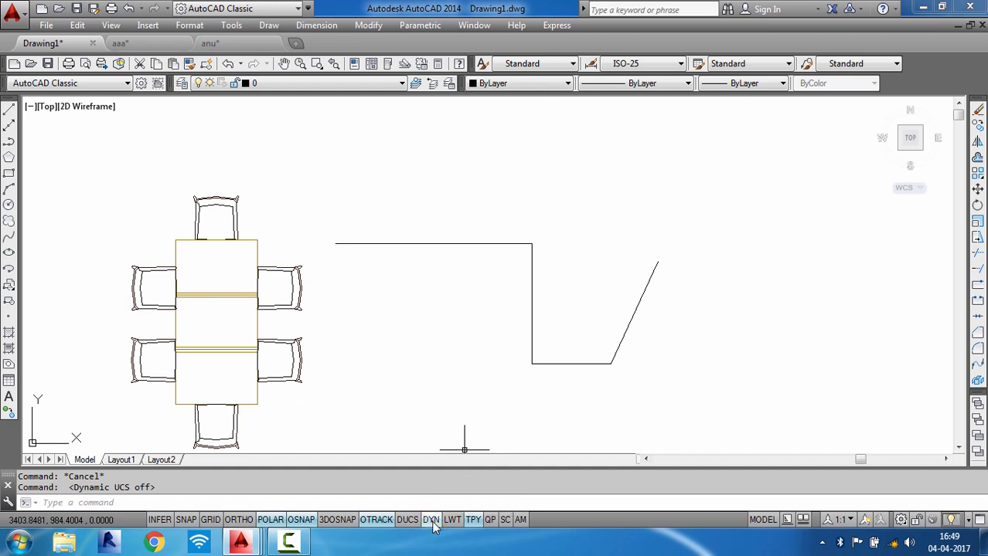
{"action": "left_click", "coordinate": [443, 242]}
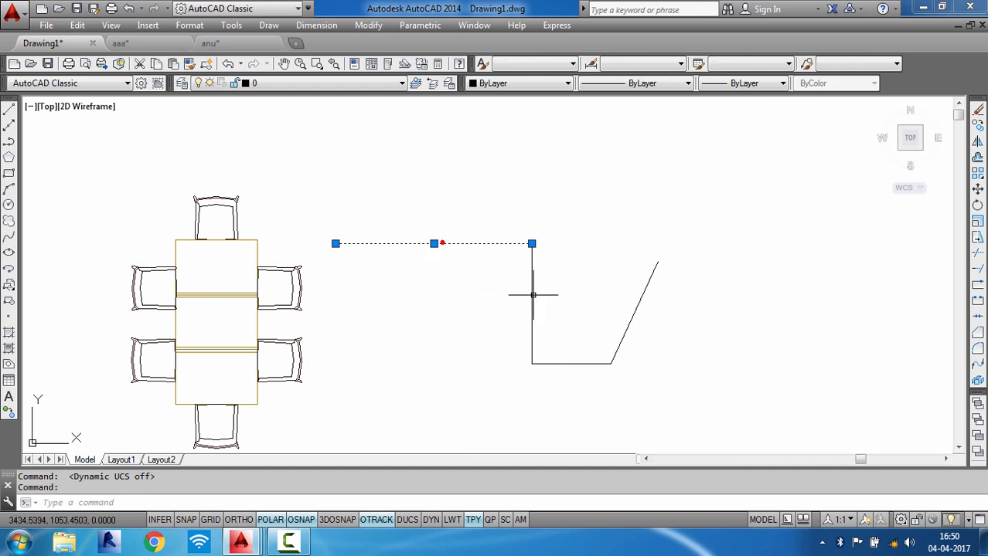
{"action": "mouse_move", "coordinate": [532, 244]}
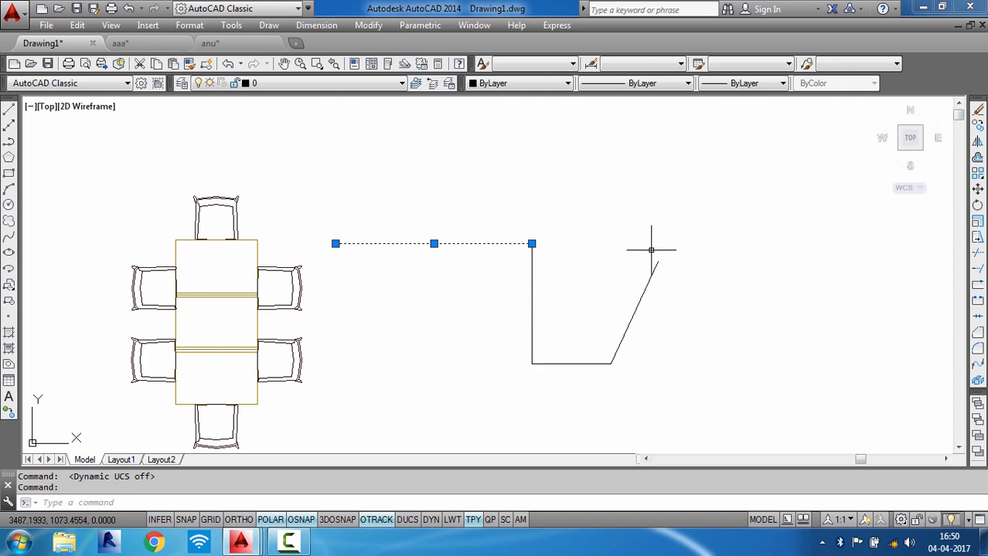
{"action": "key", "text": "Escape"}
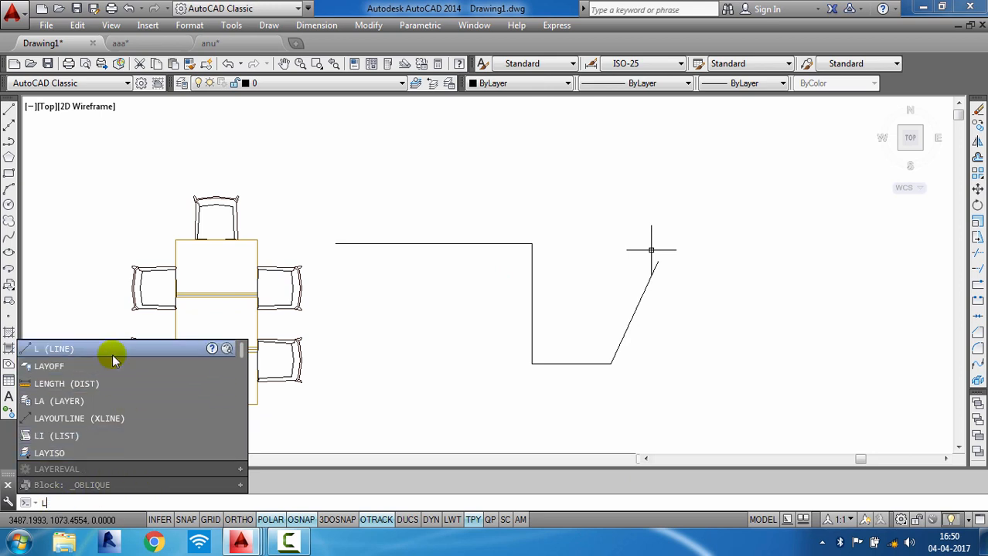
{"action": "key", "text": "Escape"}
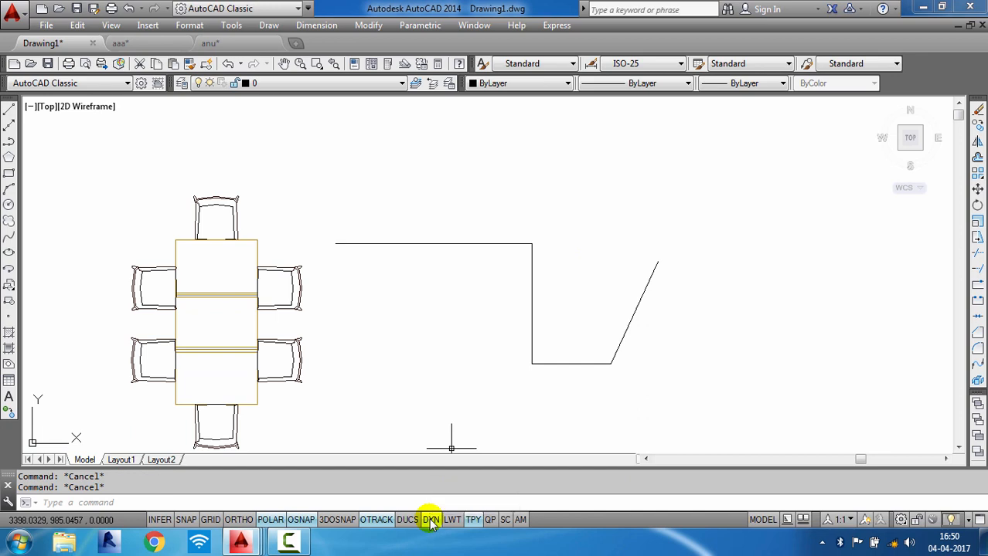
{"action": "type", "text": "L"}
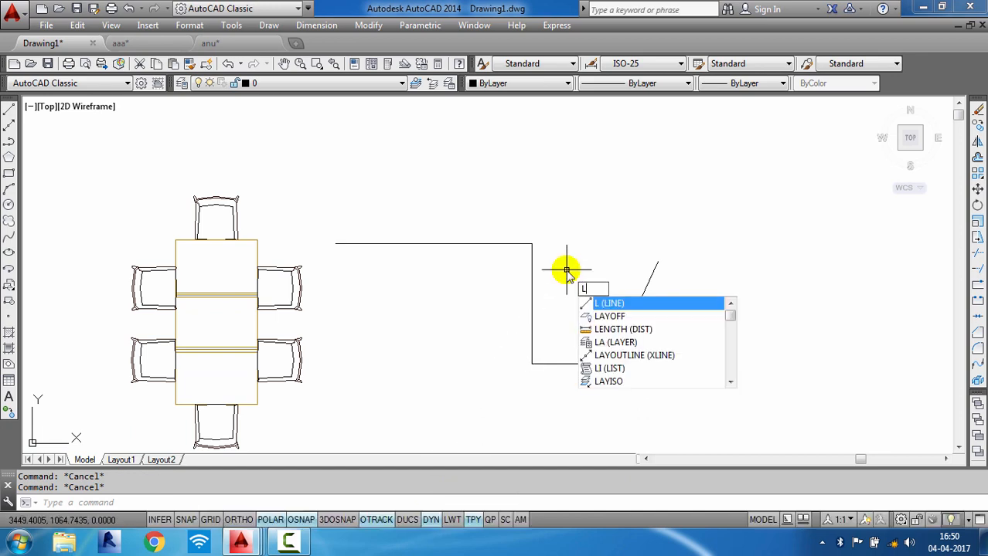
{"action": "key", "text": "Escape"}
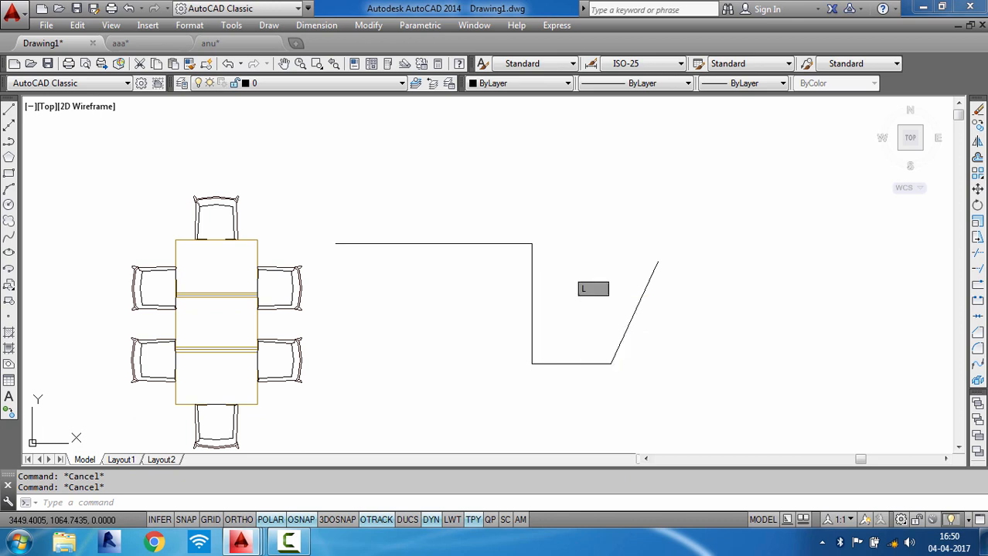
{"action": "left_click", "coordinate": [489, 244]}
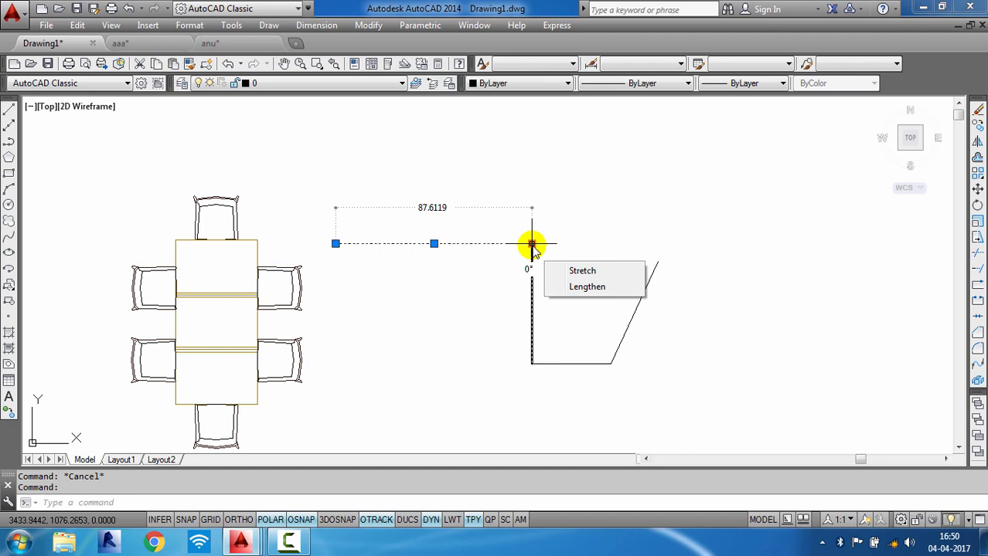
{"action": "key", "text": "Escape"}
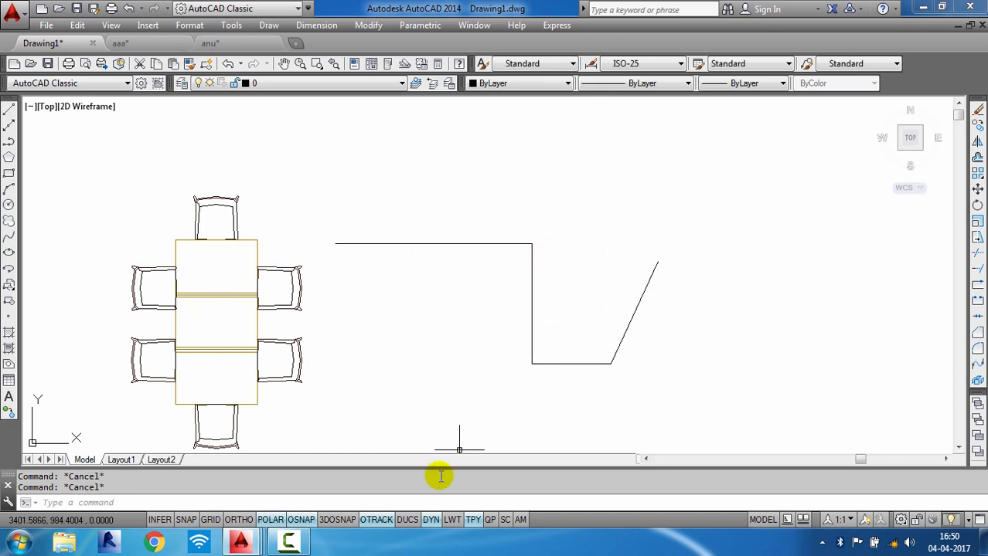
- Turn on lineweight display and set the current lineweight to 1.00 mm
{"action": "left_click", "coordinate": [458, 523]}
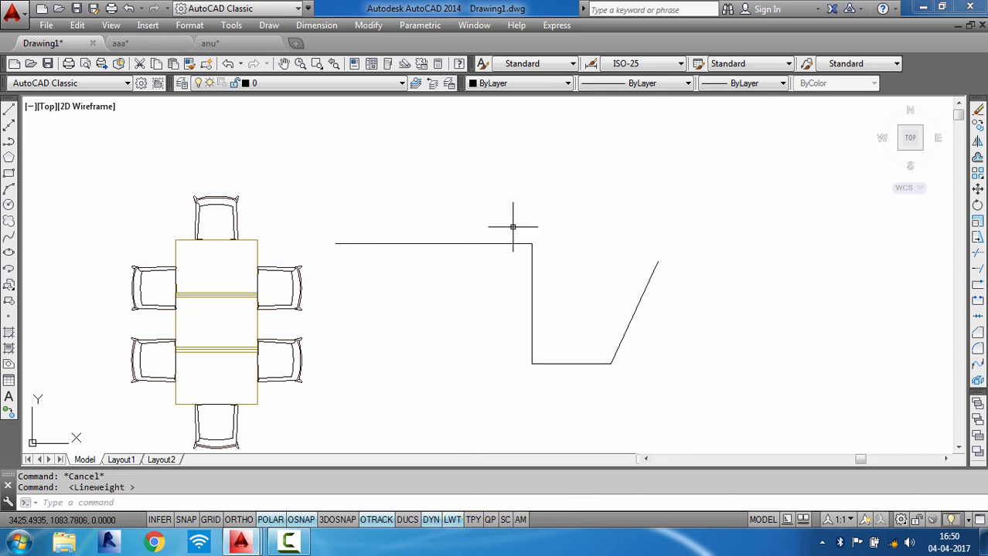
{"action": "left_click", "coordinate": [753, 85]}
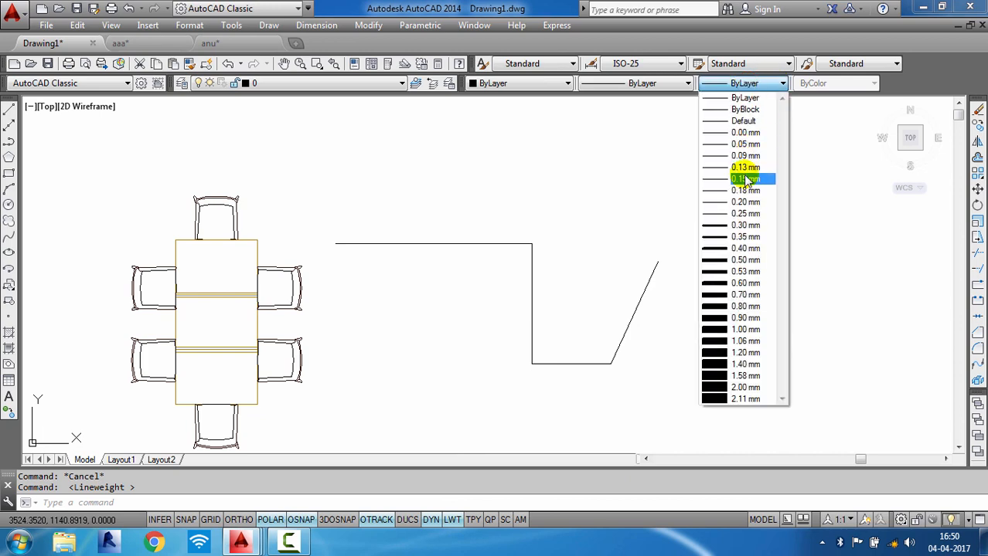
{"action": "left_click", "coordinate": [742, 331]}
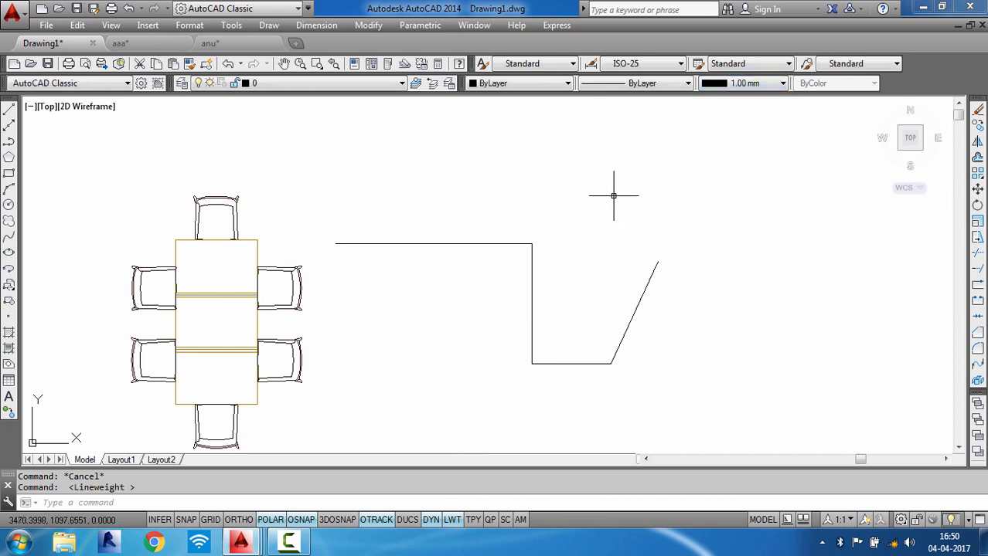
- Draw a horizontal line above the existing shapes with the Line command
{"action": "type", "text": "l"}
{"action": "key", "text": "Return"}
{"action": "left_click", "coordinate": [526, 194]}
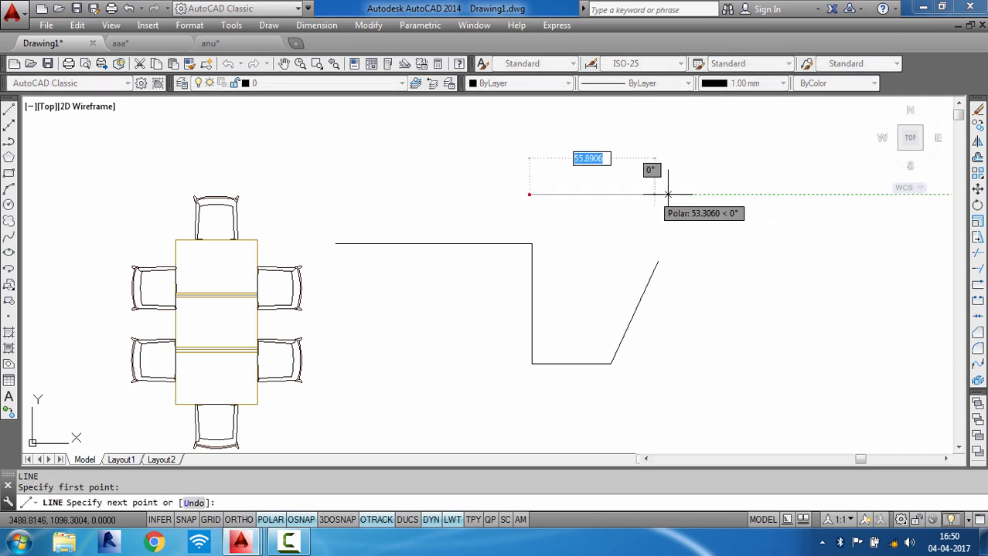
{"action": "left_click", "coordinate": [687, 194]}
{"action": "key", "text": "Escape"}
{"action": "key", "text": "Escape"}
- Toggle lineweight display off and back on to compare the thick line
{"action": "scroll", "coordinate": [667, 187], "scroll_direction": "up", "scroll_amount": 4}
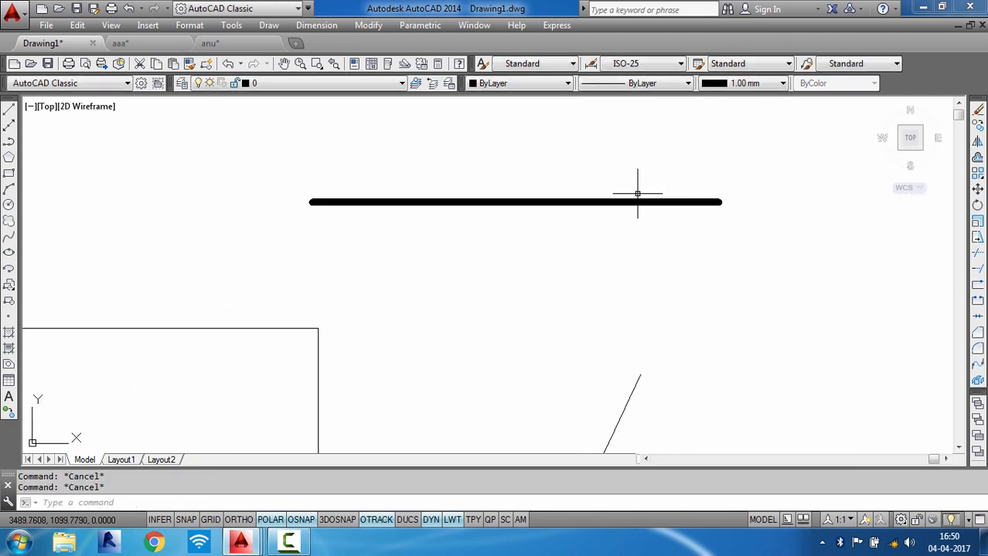
{"action": "left_click", "coordinate": [453, 520]}
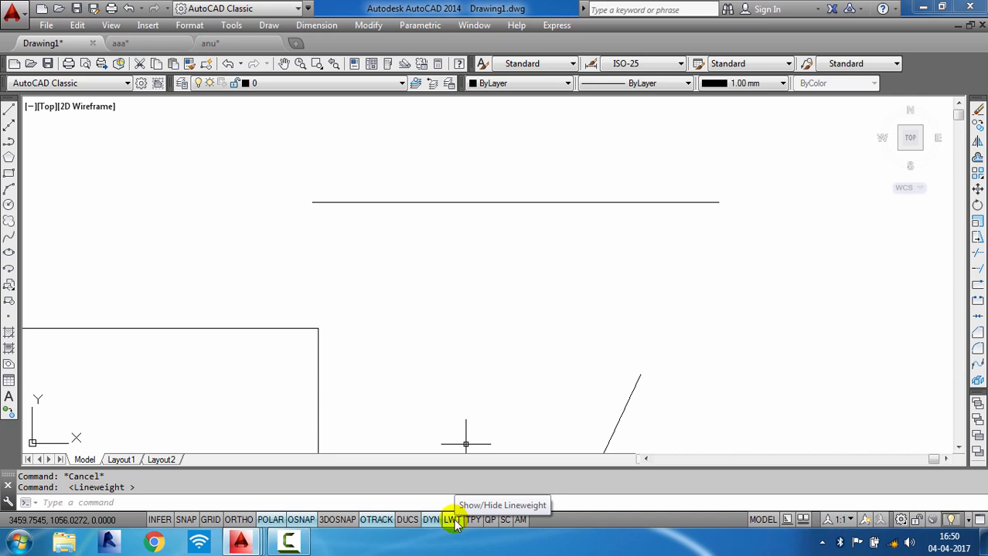
{"action": "left_click", "coordinate": [454, 521]}
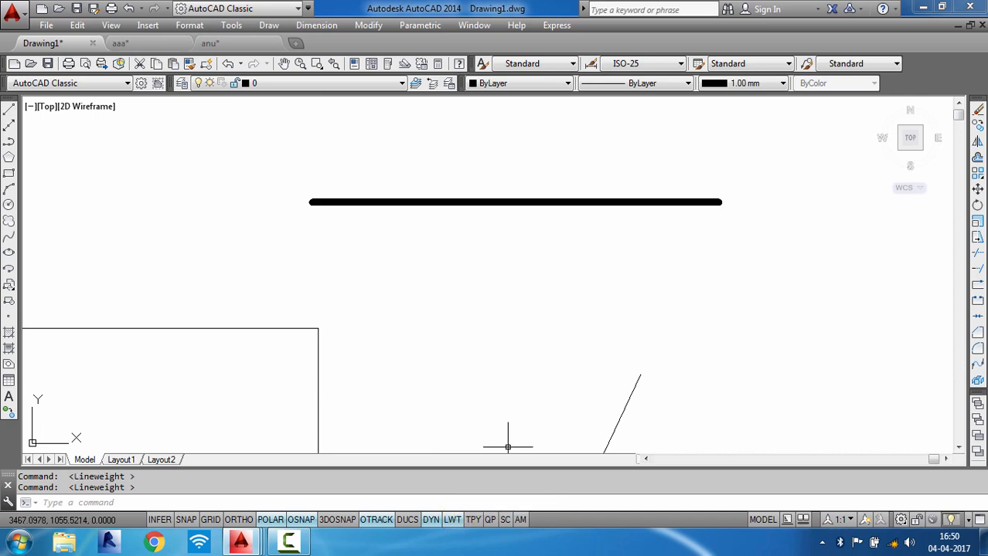
- Draw a circle to the right of the thick horizontal line
{"action": "scroll", "coordinate": [517, 299], "scroll_direction": "down", "scroll_amount": 6}
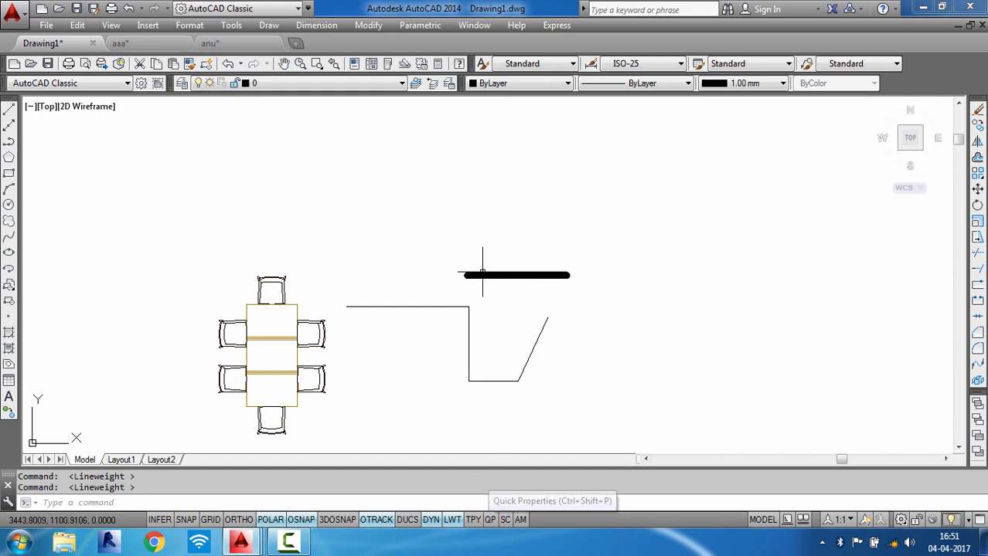
{"action": "key", "text": "Escape"}
{"action": "key", "text": "Escape"}
{"action": "type", "text": "c"}
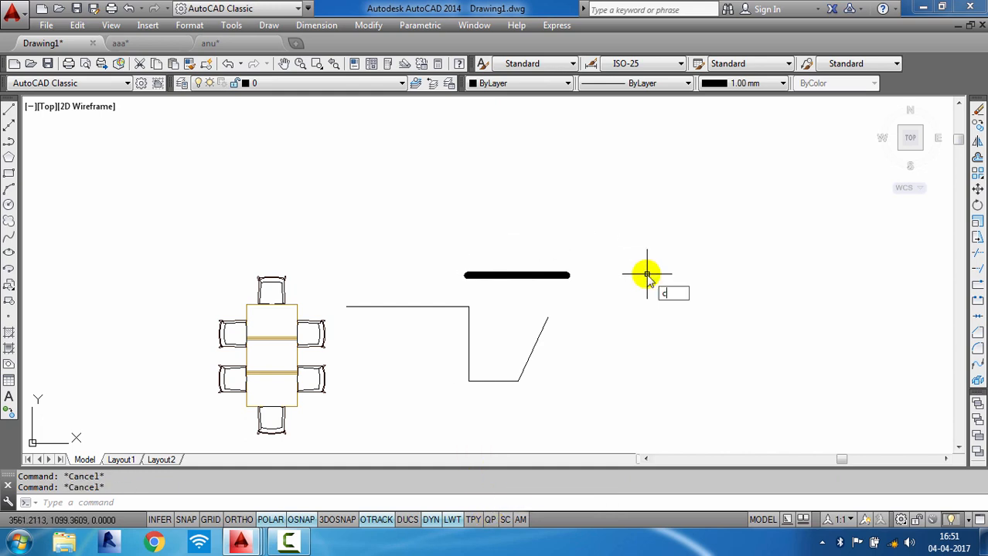
{"action": "key", "text": "Return"}
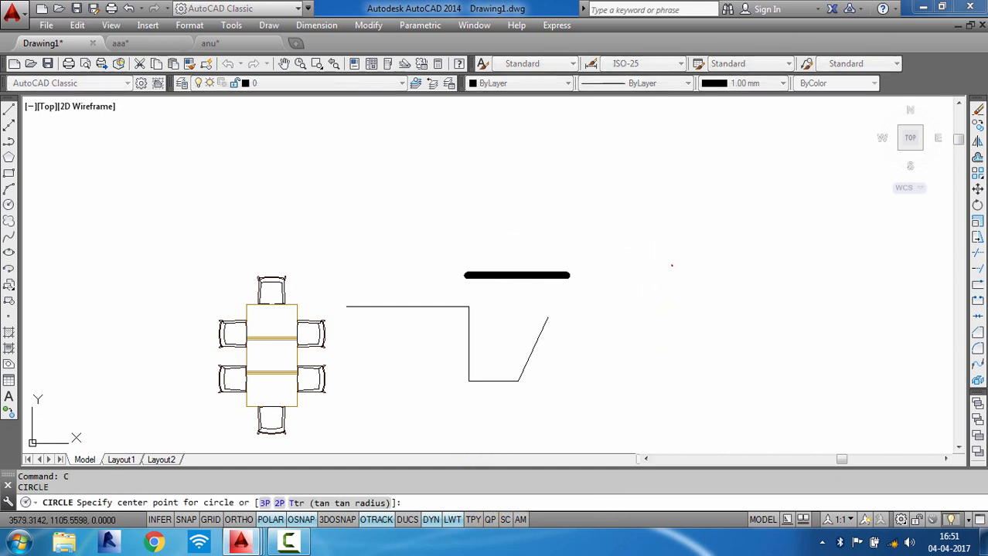
{"action": "left_click", "coordinate": [671, 264]}
{"action": "key", "text": "Escape"}
{"action": "key", "text": "Escape"}
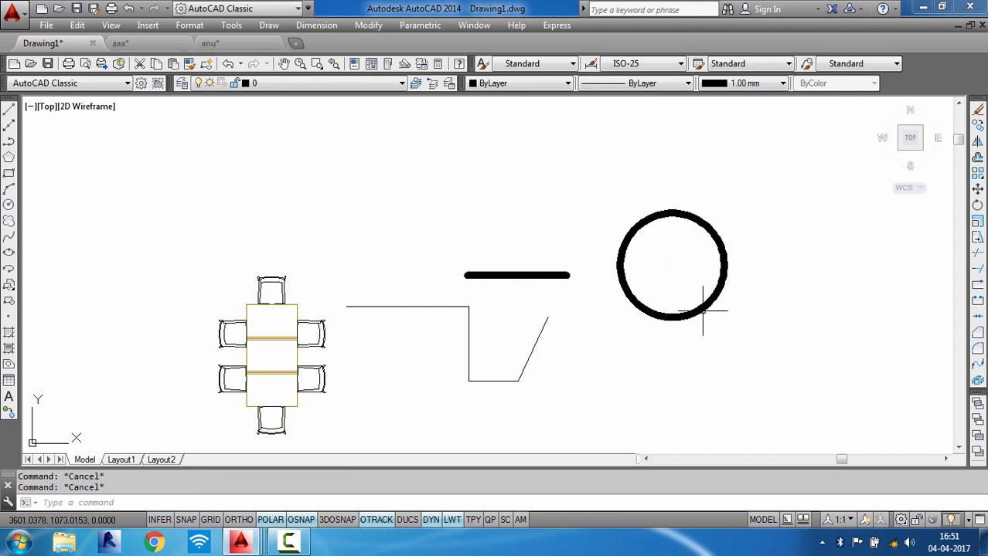
- Select the circle and turn on the Quick Properties panel, moving the panel above the drawing
{"action": "left_click", "coordinate": [702, 311]}
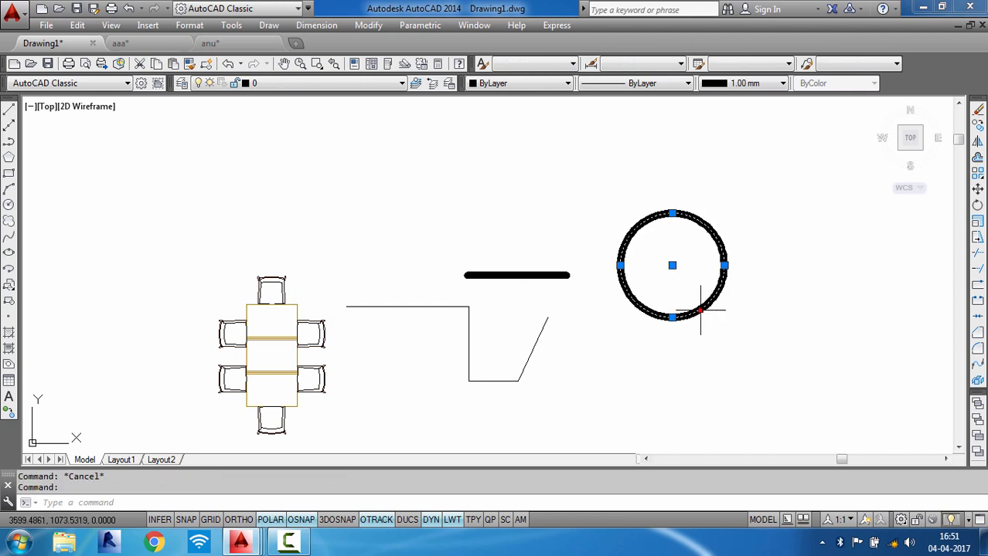
{"action": "left_click", "coordinate": [490, 521]}
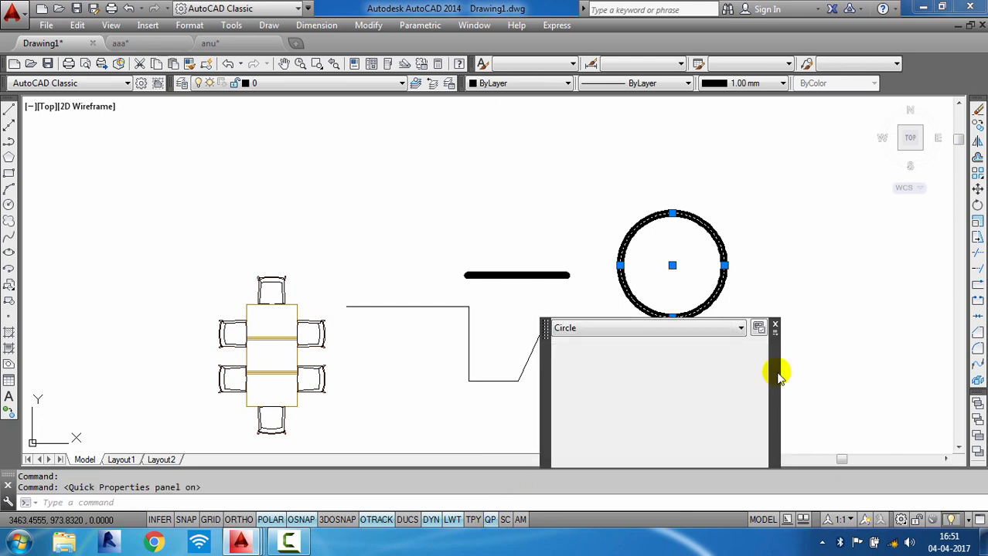
{"action": "left_click_drag", "start_coordinate": [676, 280], "coordinate": [563, 176]}
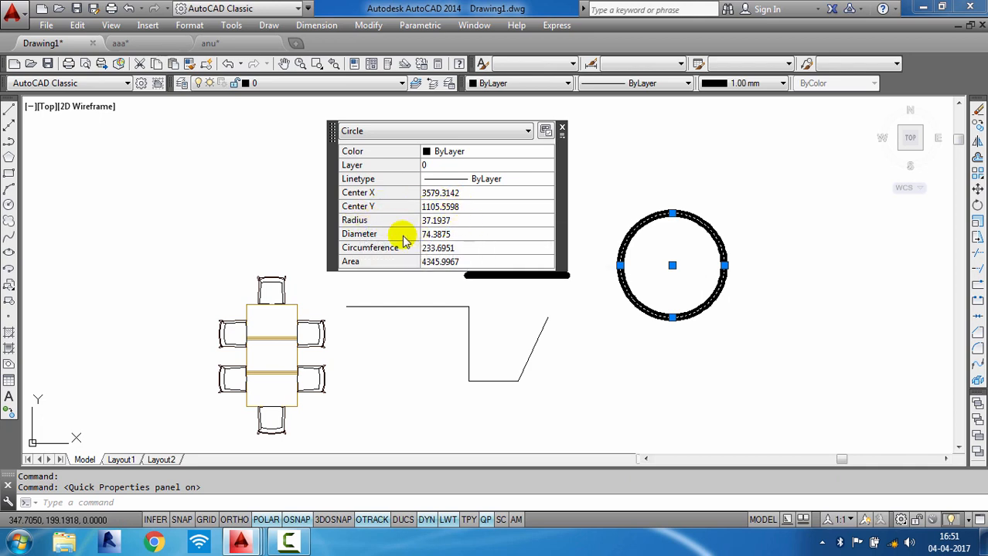
- Set the circle's radius to 50, then close the Quick Properties panel and deselect the circle
{"action": "left_click", "coordinate": [479, 221]}
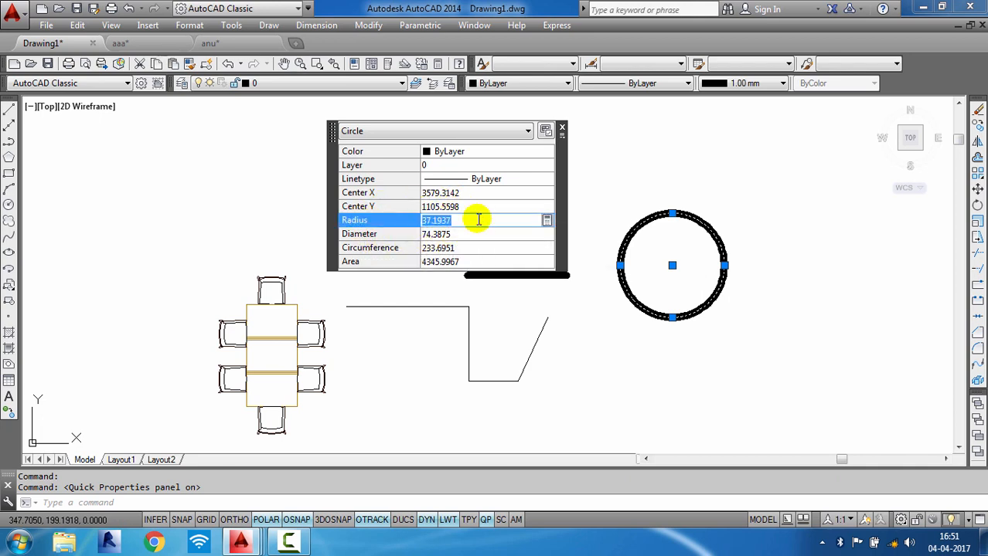
{"action": "type", "text": "5"}
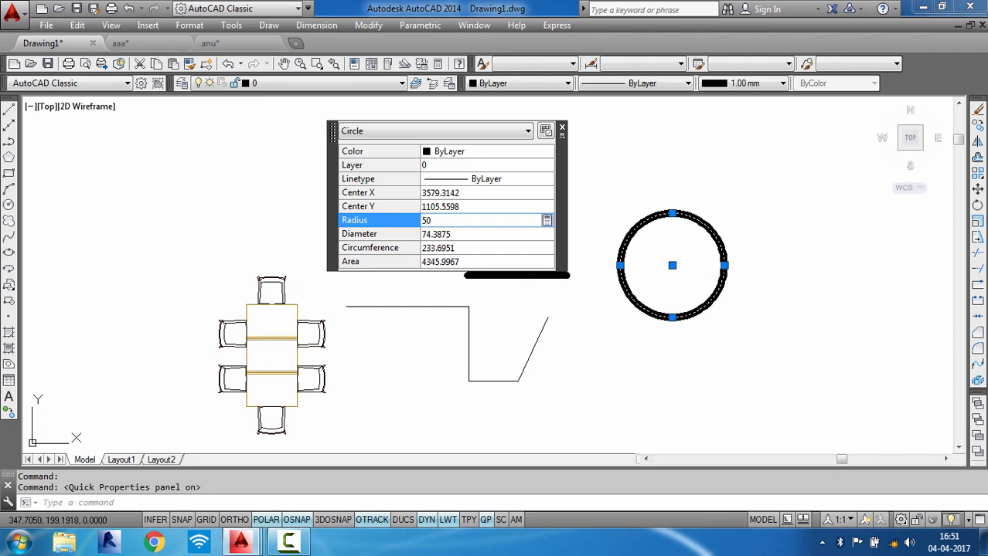
{"action": "type", "text": "0"}
{"action": "key", "text": "Tab"}
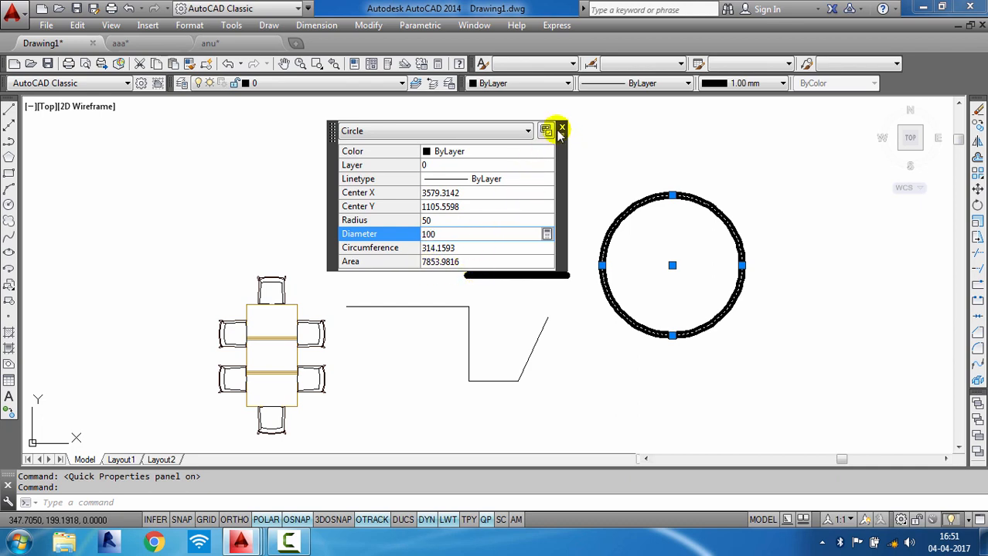
{"action": "left_click", "coordinate": [563, 128]}
{"action": "key", "text": "Escape"}
{"action": "key", "text": "Escape"}
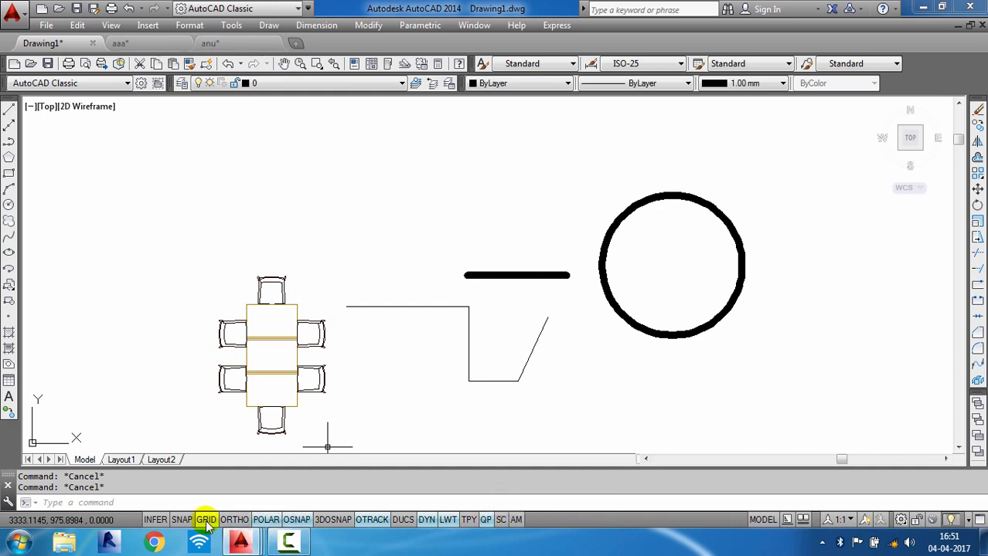
- Toggle the Quick Properties and Ortho mode settings
{"action": "left_click", "coordinate": [485, 520]}
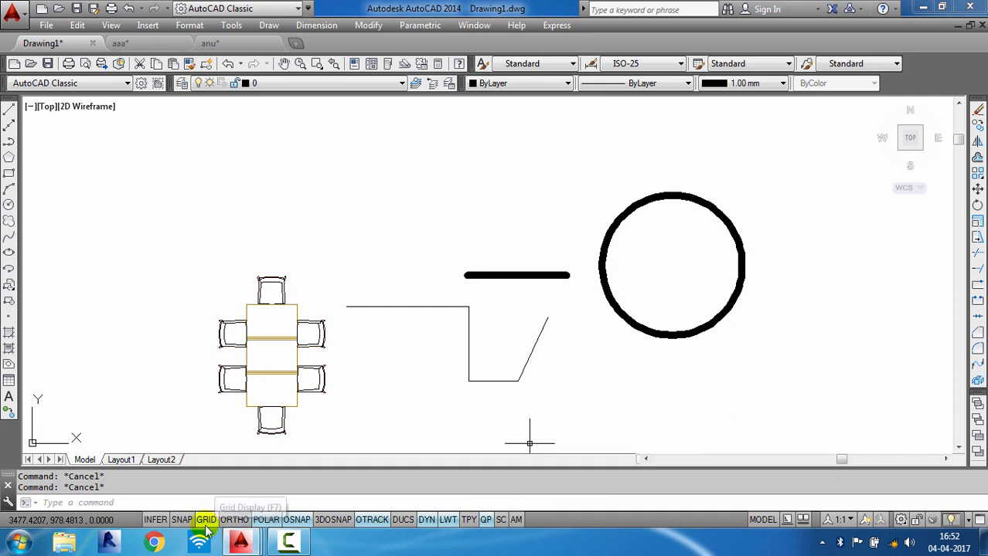
{"action": "left_click", "coordinate": [234, 520]}
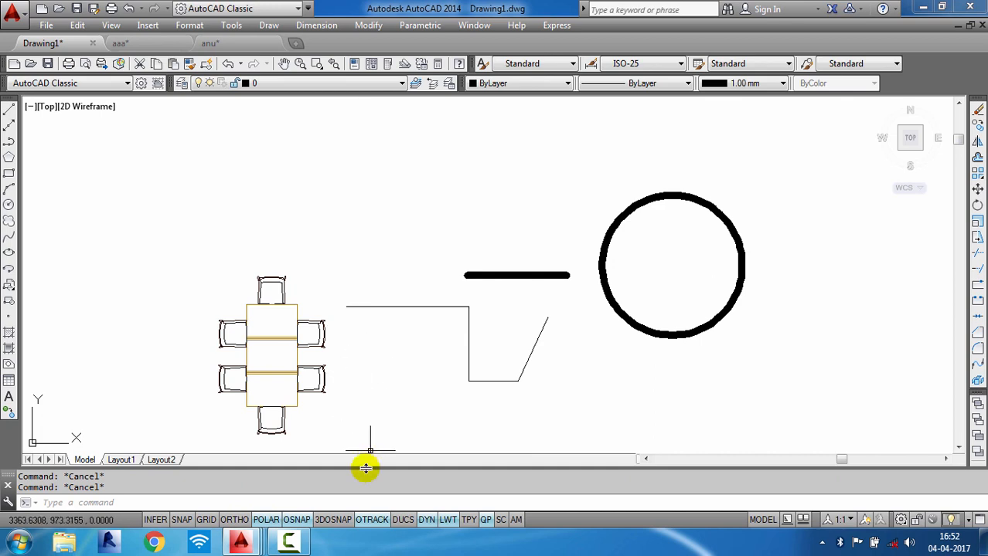
{"action": "mouse_move", "coordinate": [284, 544]}
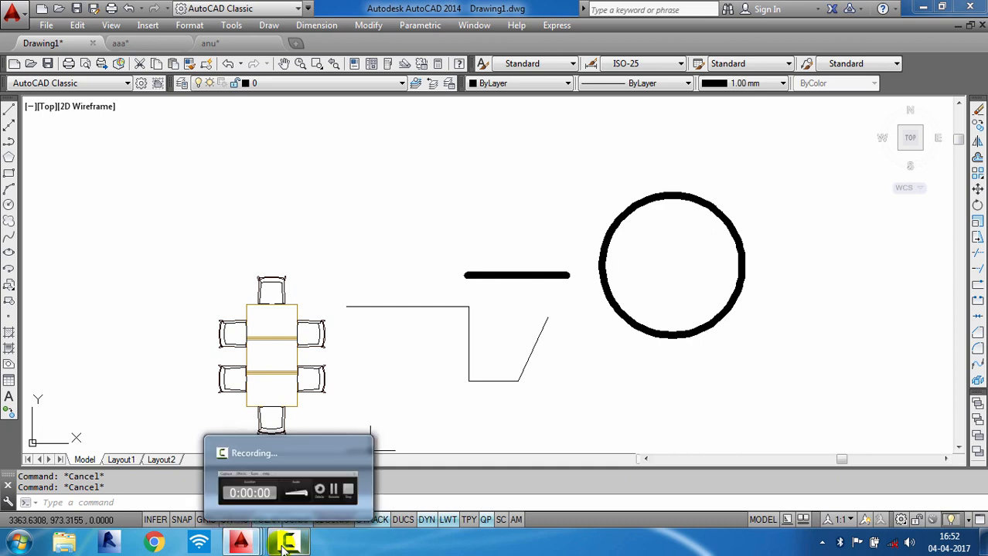